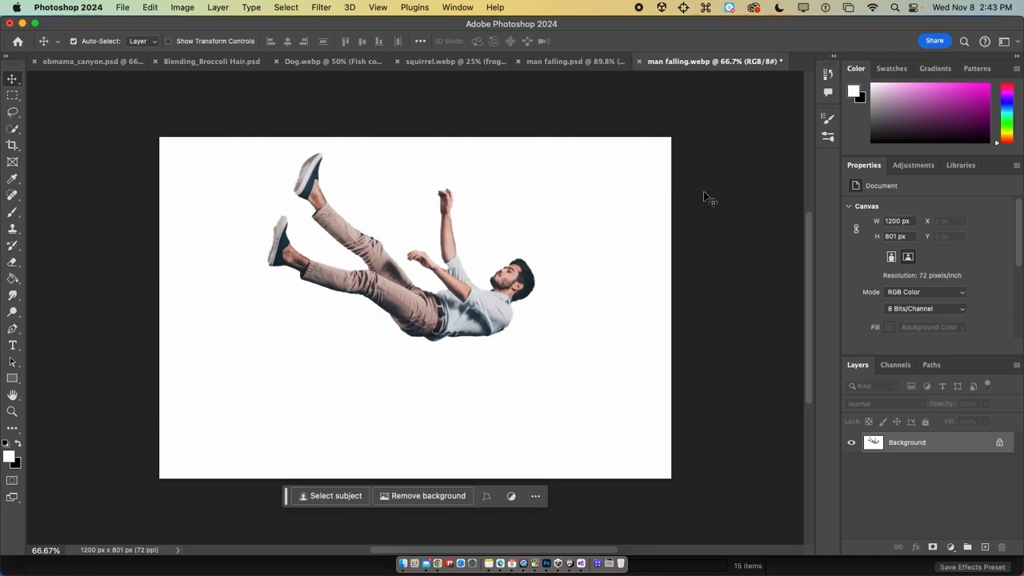
# Unlock the Background layer of the falling-man image and move it straight down about 229 px
pyautogui.click(586, 66)
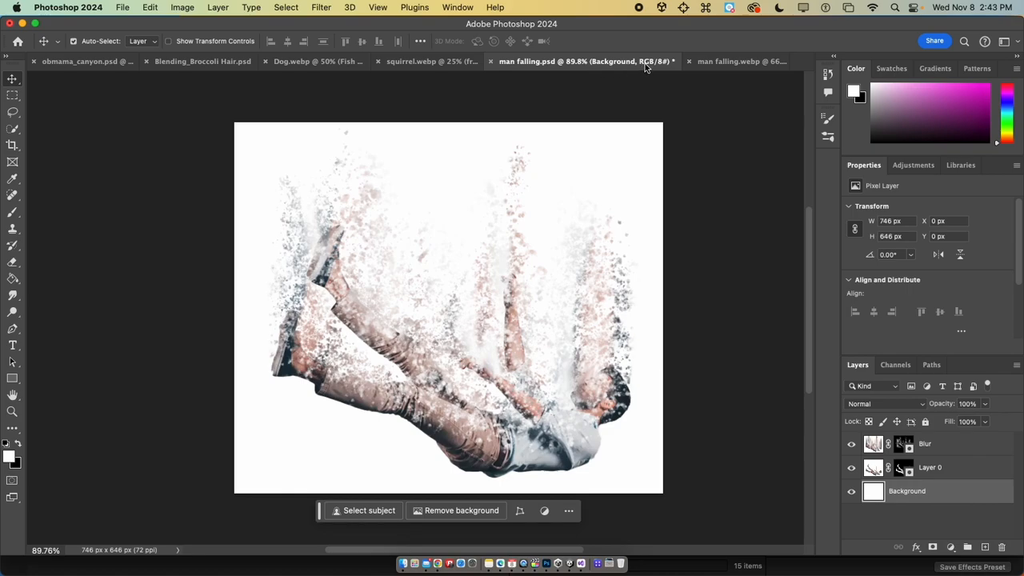
pyautogui.click(744, 64)
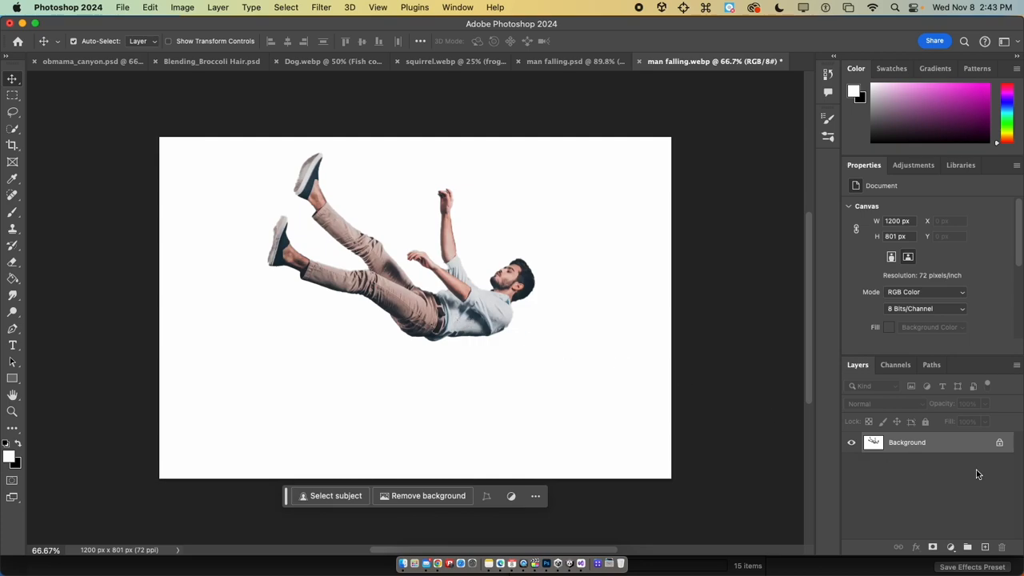
pyautogui.click(1000, 443)
pyautogui.moveTo(428, 324); pyautogui.dragTo(425, 422)
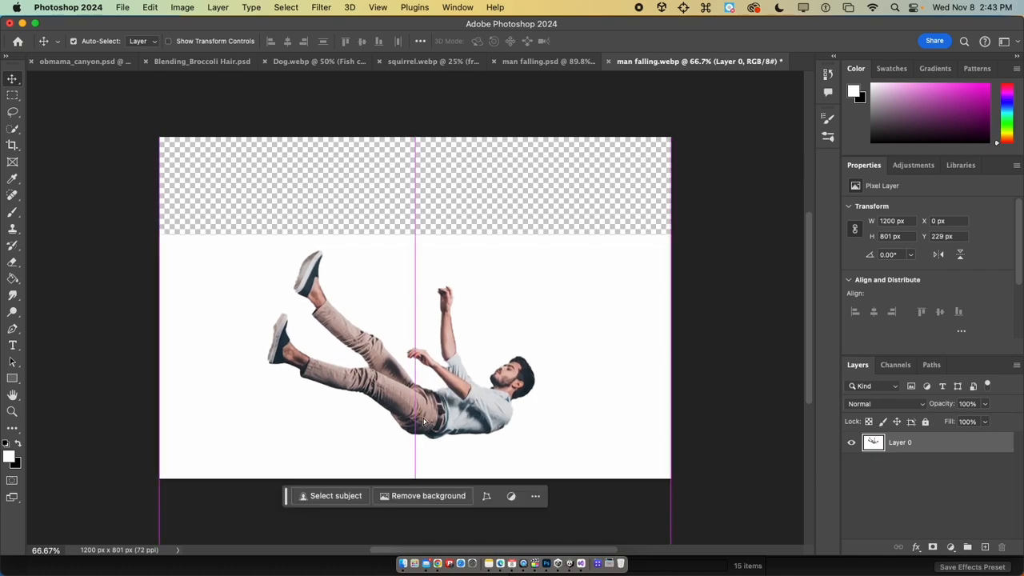
# Remove the background around the falling man and flatten the image onto white
pyautogui.click(435, 500)
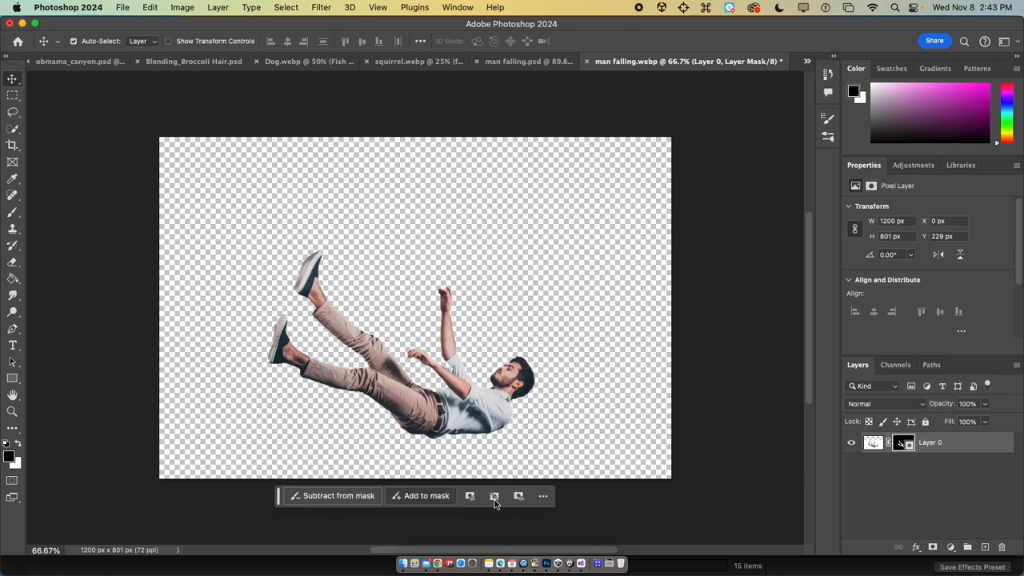
pyautogui.click(1017, 365)
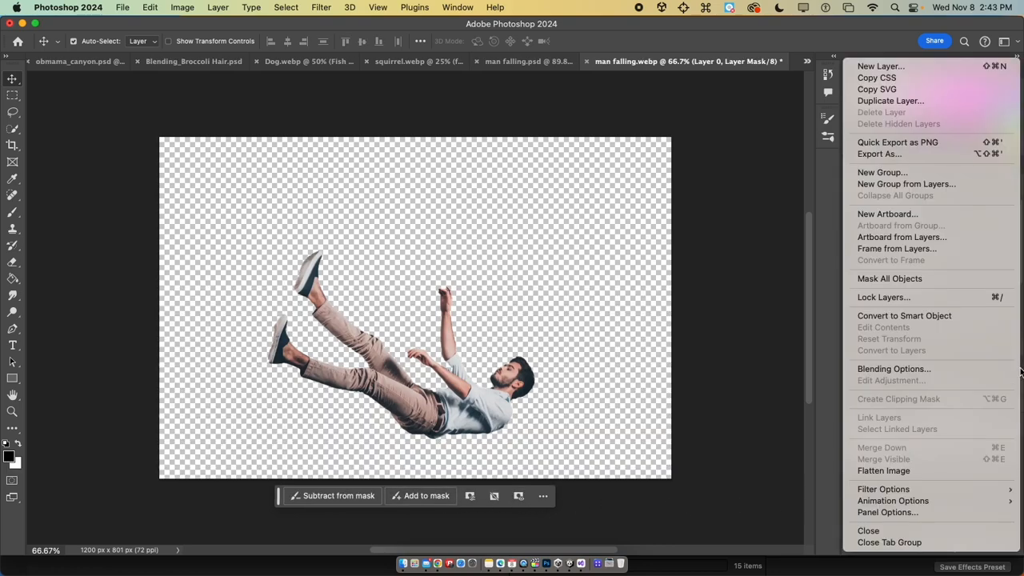
pyautogui.click(942, 474)
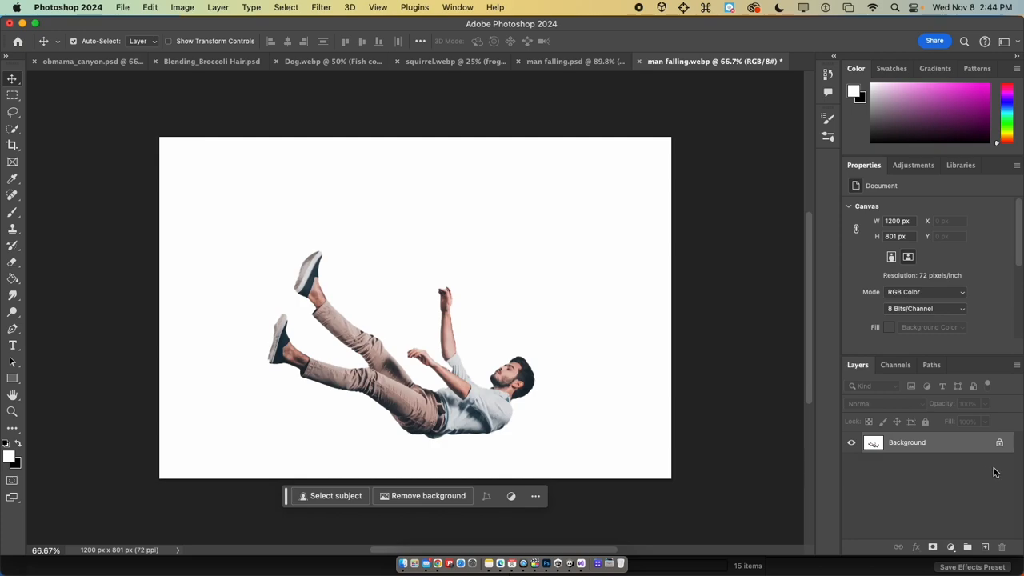
pyautogui.press('shift')
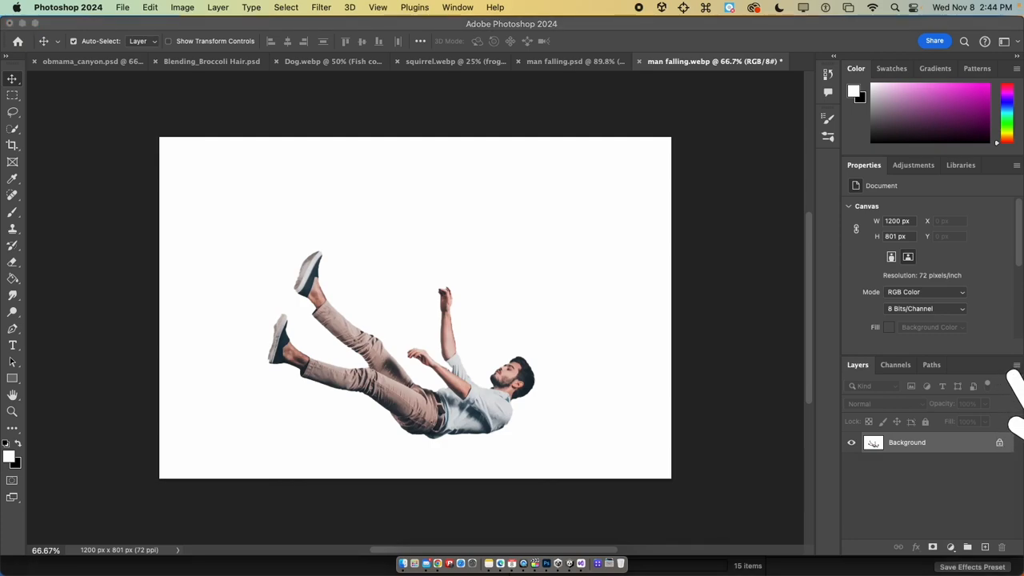
pyautogui.press('shift')
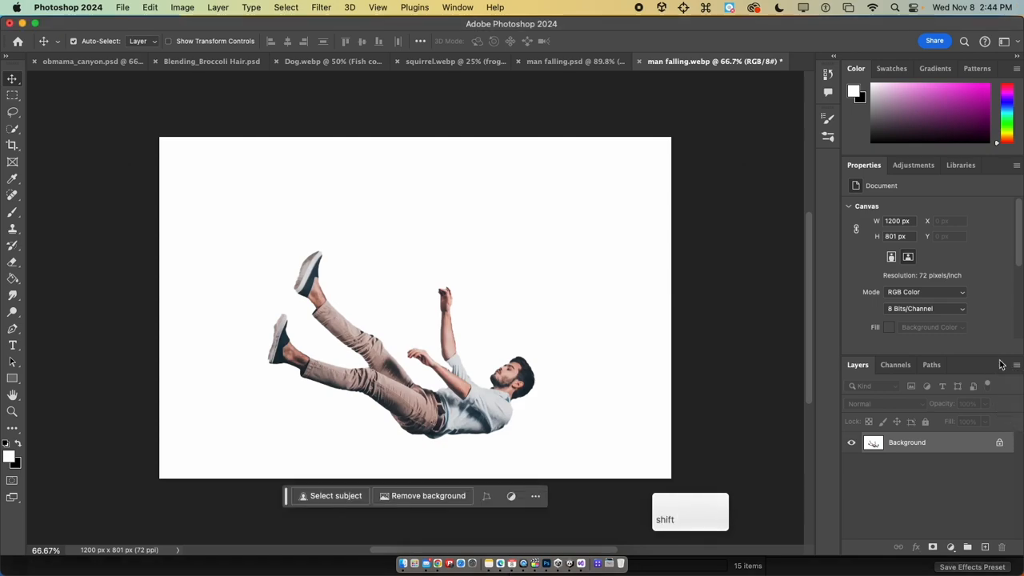
# Unlock the flattened Background layer and duplicate it as a layer named Blur
pyautogui.click(1000, 444)
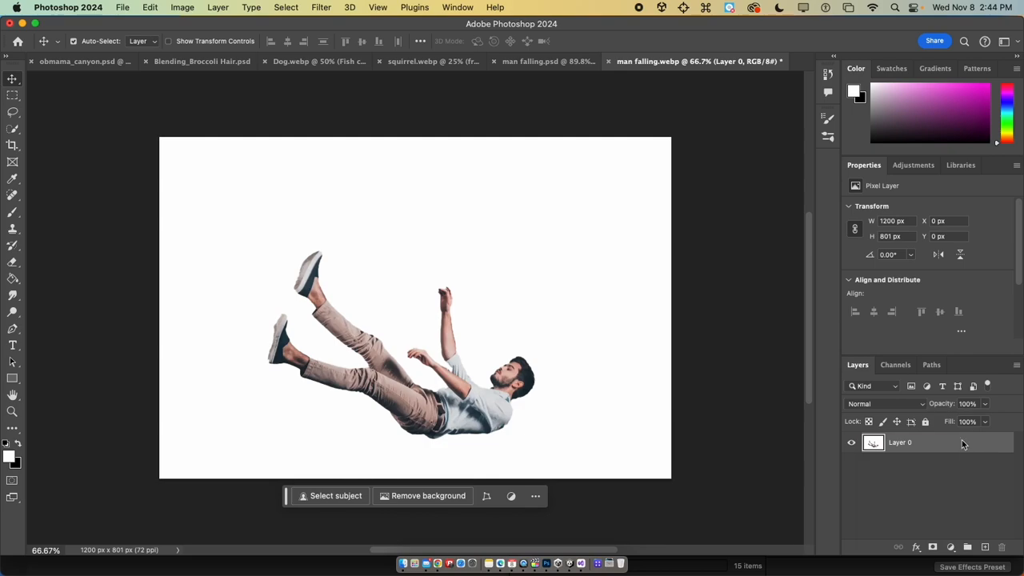
pyautogui.rightClick(964, 445)
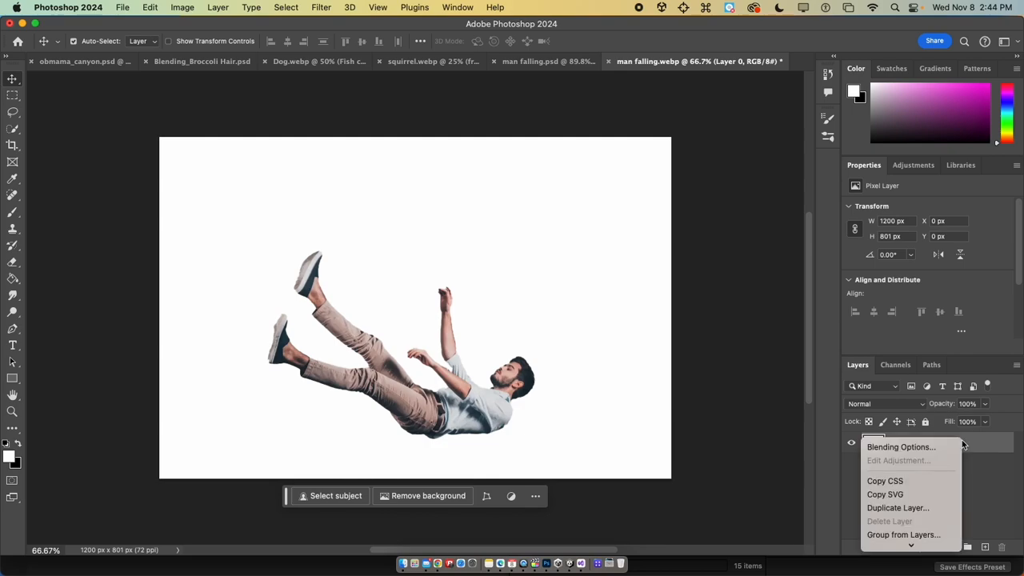
pyautogui.click(930, 508)
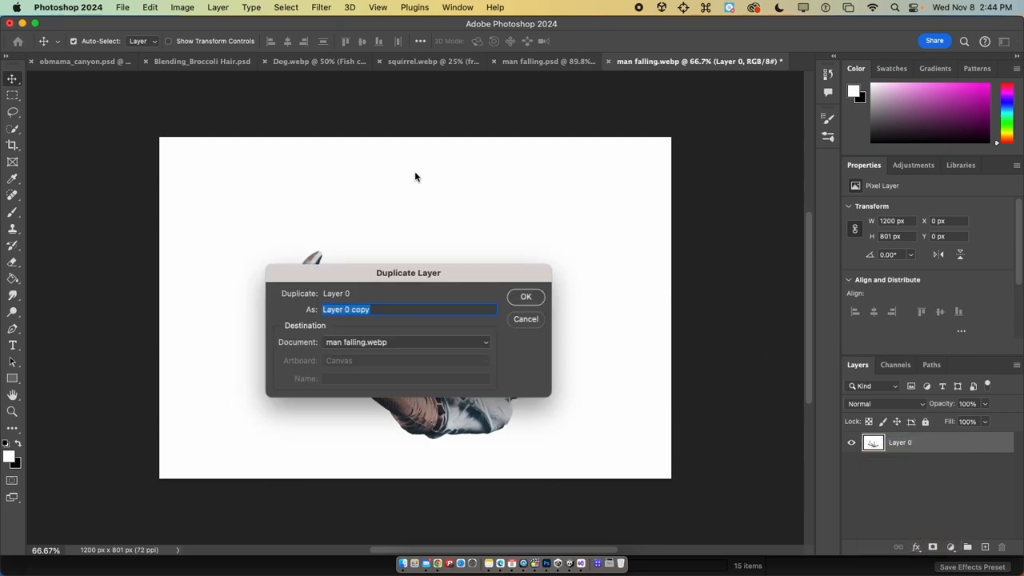
pyautogui.write('Blur')
pyautogui.press('Return')
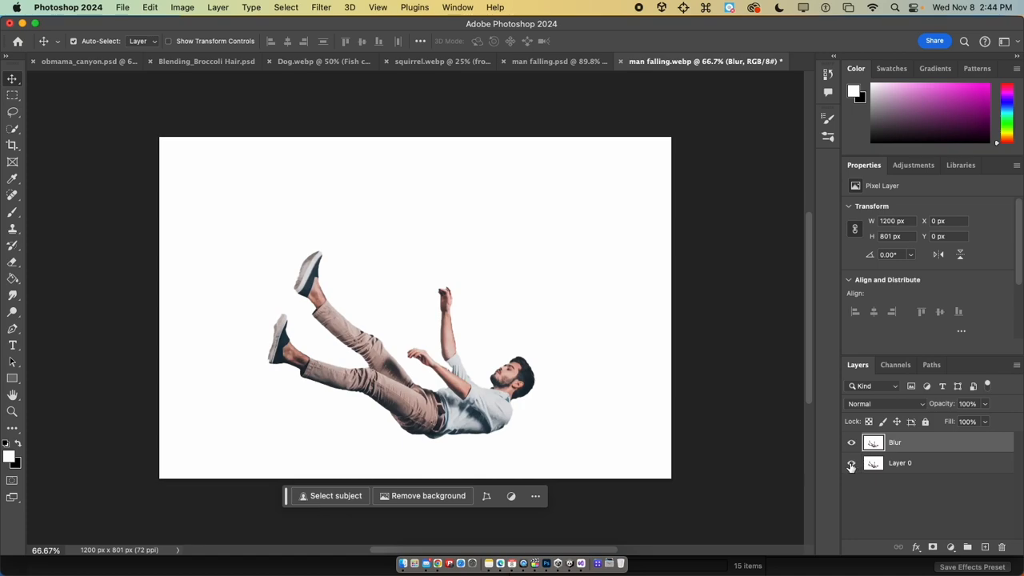
# Hide Layer 0 and set up the Smudge tool with a soft 60 px brush on the Blur layer
pyautogui.scroll(-1, 488, 264)
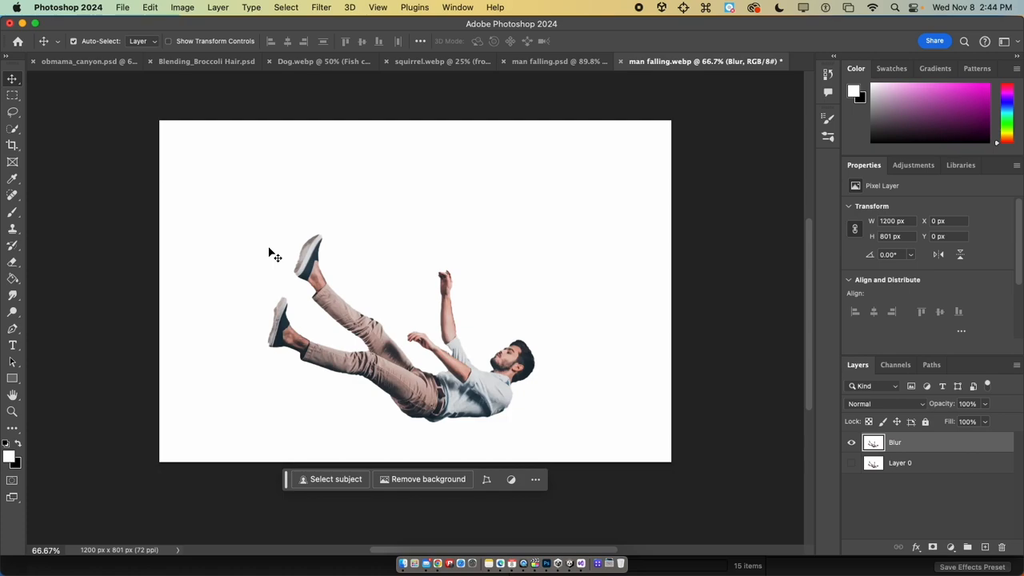
pyautogui.click(13, 299)
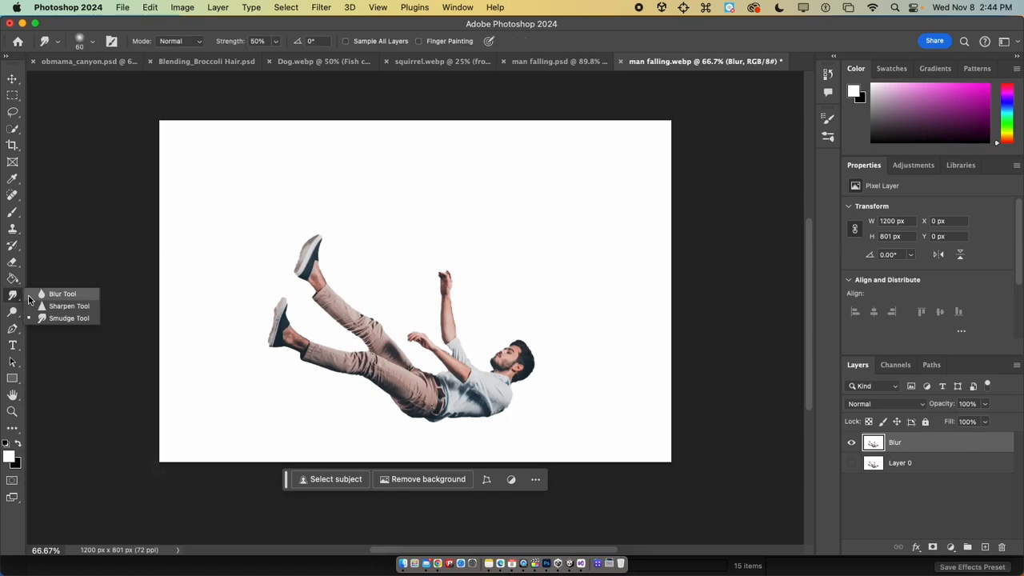
pyautogui.click(70, 318)
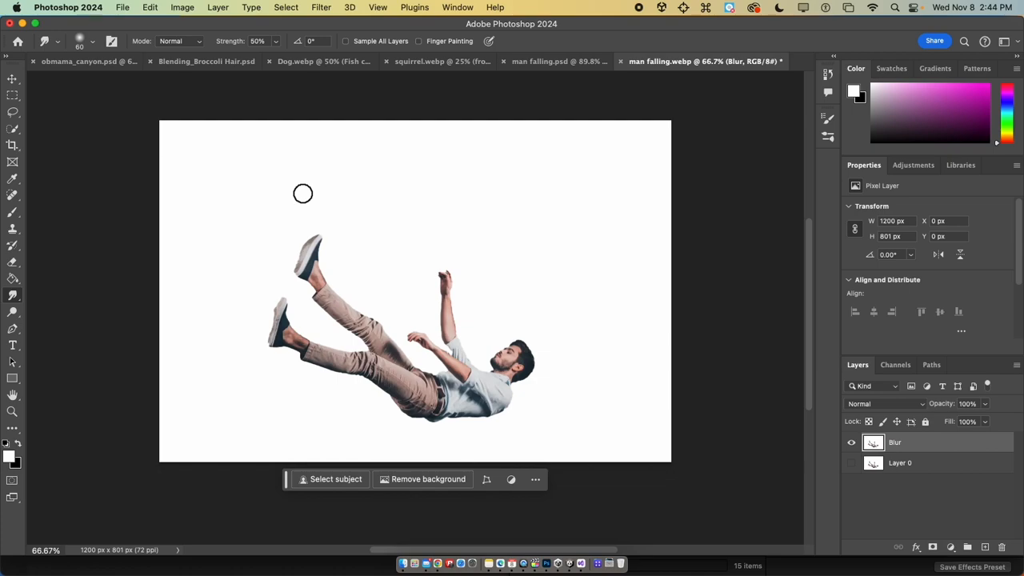
pyautogui.press(']')
pyautogui.press(']')
pyautogui.press(']')
pyautogui.press(']')
pyautogui.press('[')
pyautogui.press('[')
pyautogui.press('[')
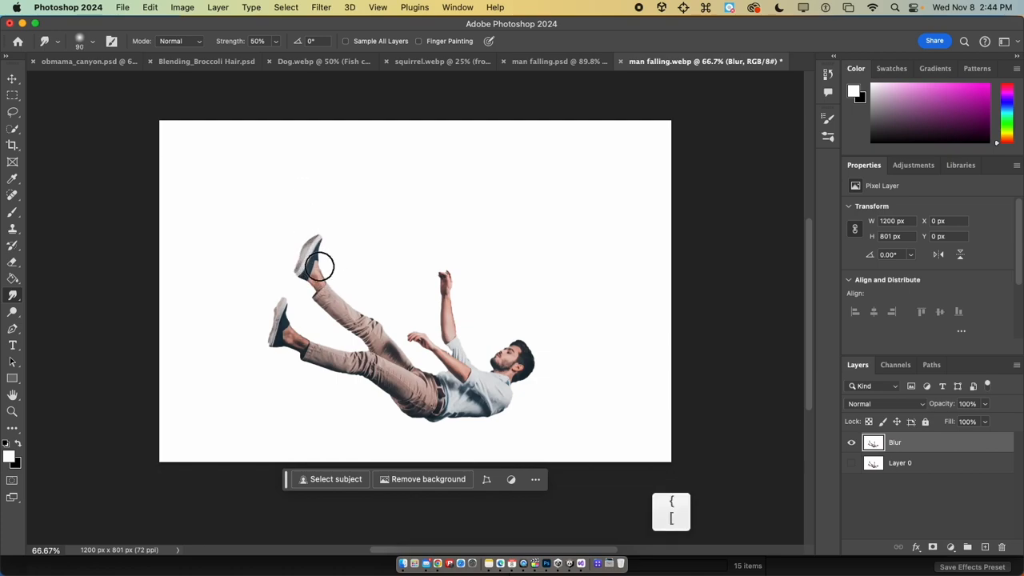
pyautogui.press('[')
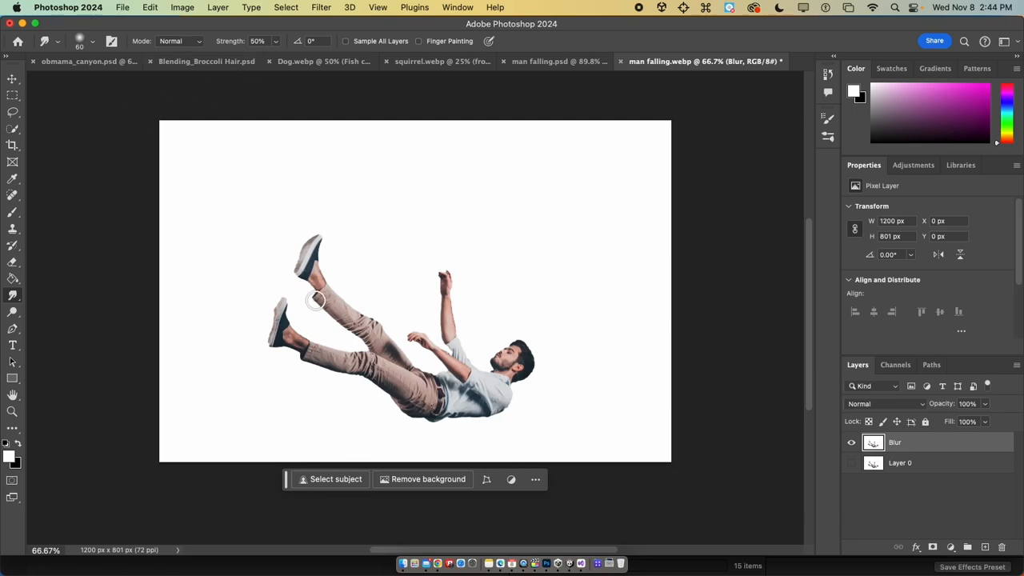
pyautogui.click(93, 44)
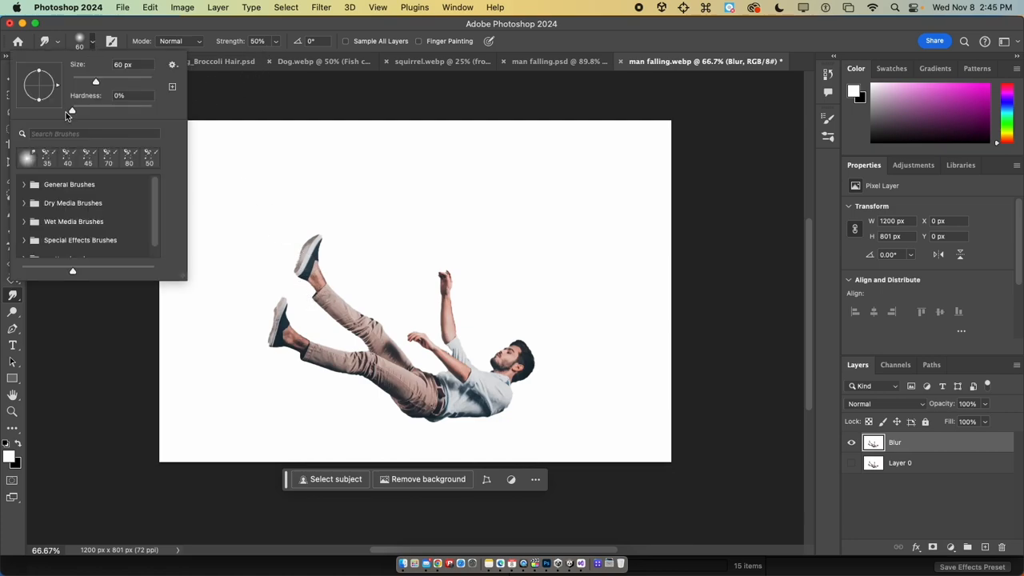
pyautogui.click(93, 41)
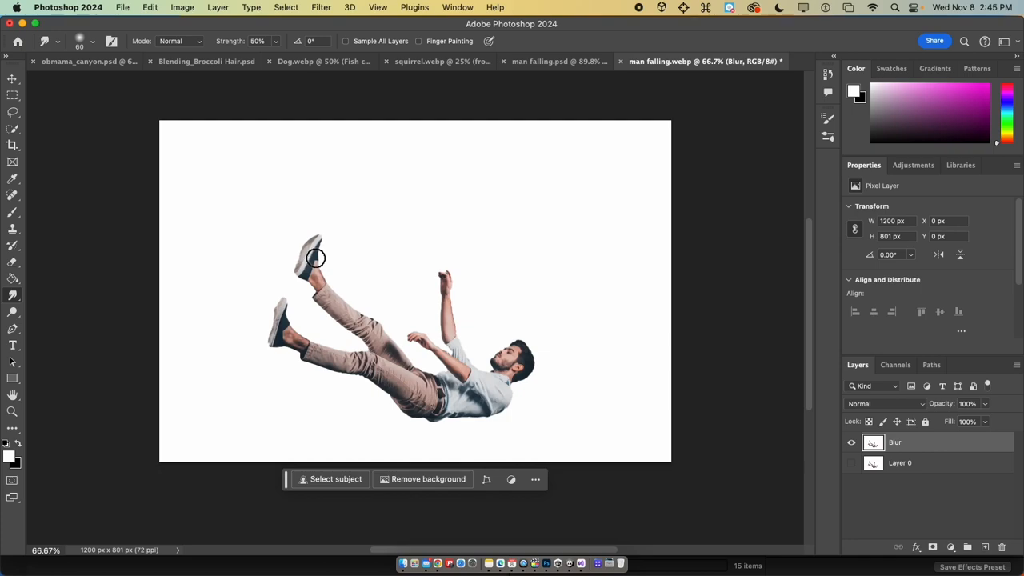
# Smudge the man's upper shoe upward into long vertical streaks on the Blur layer
pyautogui.moveTo(313, 258); pyautogui.dragTo(318, 197)
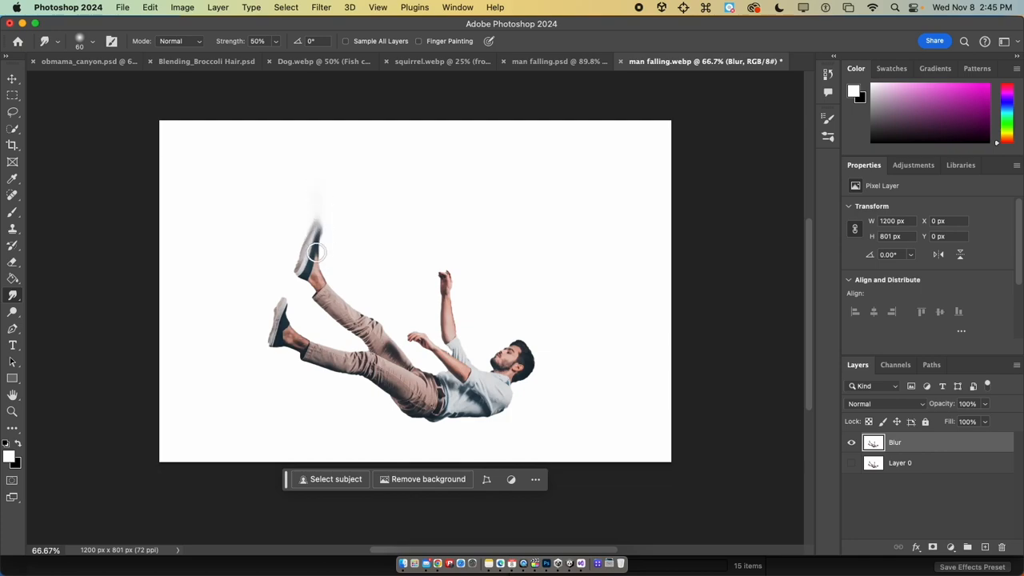
pyautogui.moveTo(303, 258); pyautogui.dragTo(302, 190)
pyautogui.moveTo(304, 264); pyautogui.dragTo(300, 197)
pyautogui.moveTo(315, 248); pyautogui.dragTo(320, 176)
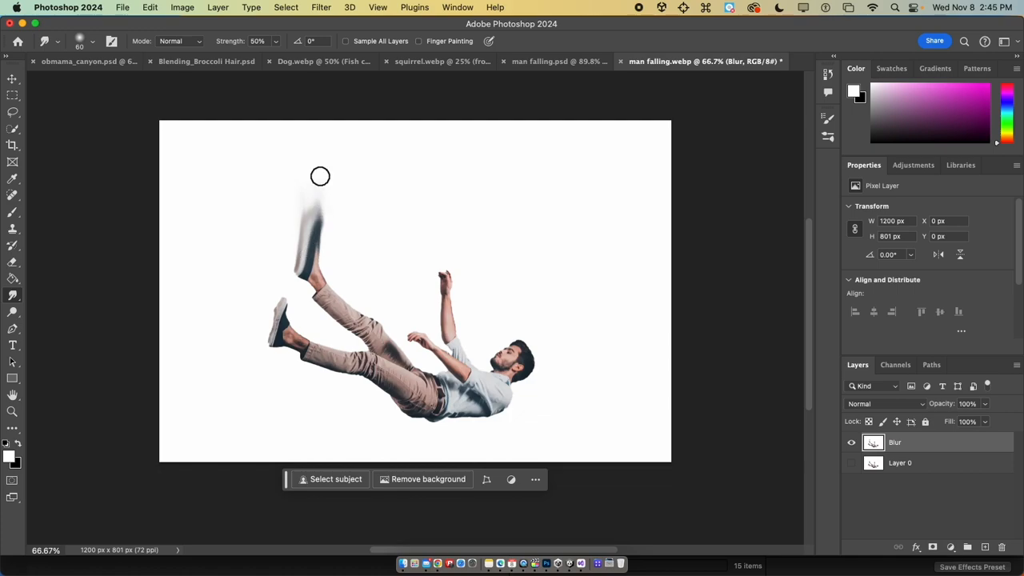
pyautogui.moveTo(299, 266); pyautogui.dragTo(297, 183)
pyautogui.moveTo(308, 236); pyautogui.dragTo(309, 152)
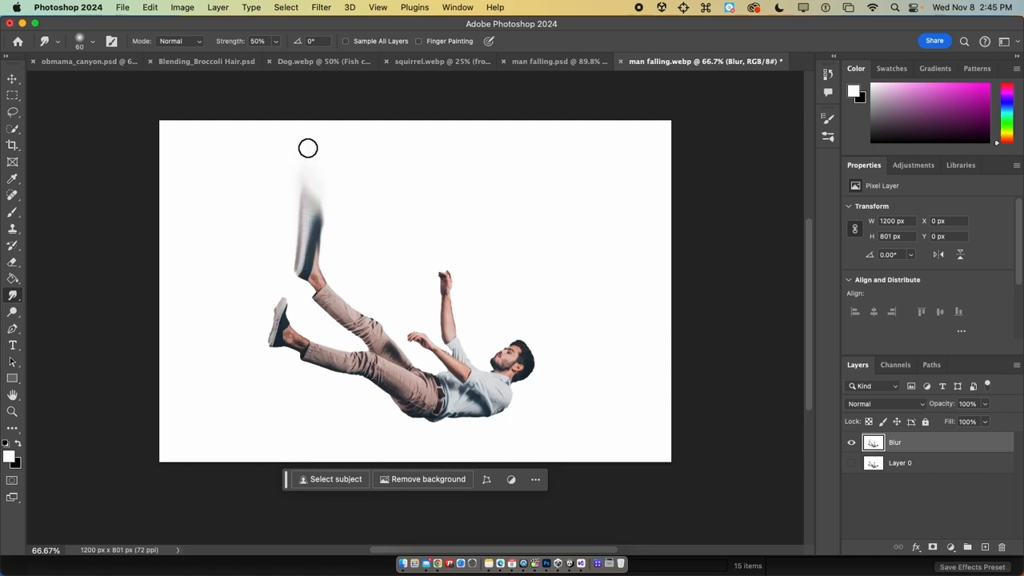
pyautogui.moveTo(323, 236); pyautogui.dragTo(321, 150)
pyautogui.moveTo(299, 255)
pyautogui.mouseDown()
pyautogui.moveTo(295, 168)
pyautogui.moveTo(297, 252)
pyautogui.moveTo(294, 169)
pyautogui.mouseUp()
pyautogui.moveTo(304, 217)
pyautogui.mouseDown()
pyautogui.moveTo(307, 164)
pyautogui.moveTo(313, 216)
pyautogui.moveTo(322, 143)
pyautogui.moveTo(325, 222)
pyautogui.moveTo(323, 130)
pyautogui.mouseUp()
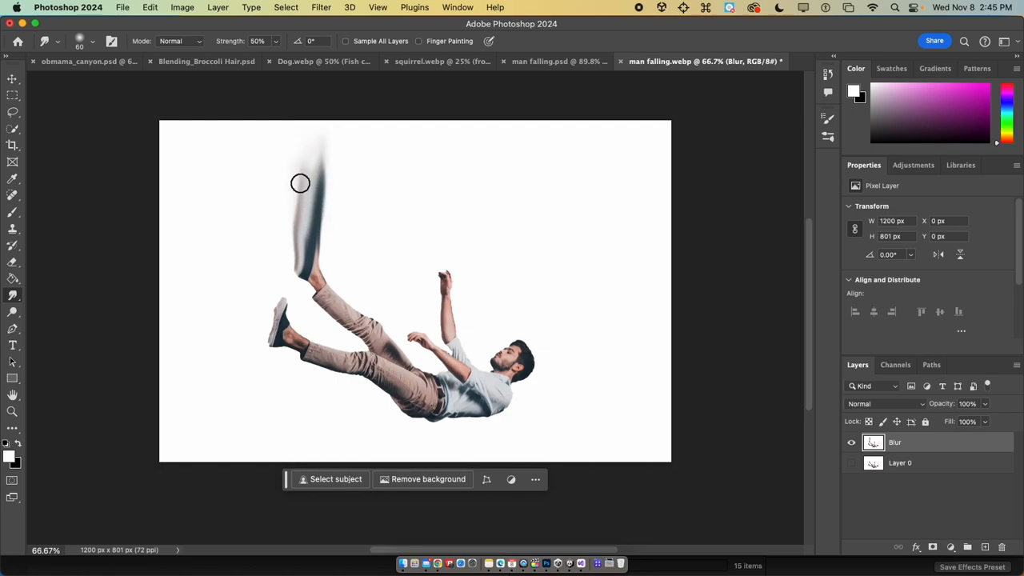
pyautogui.moveTo(307, 186); pyautogui.dragTo(317, 143)
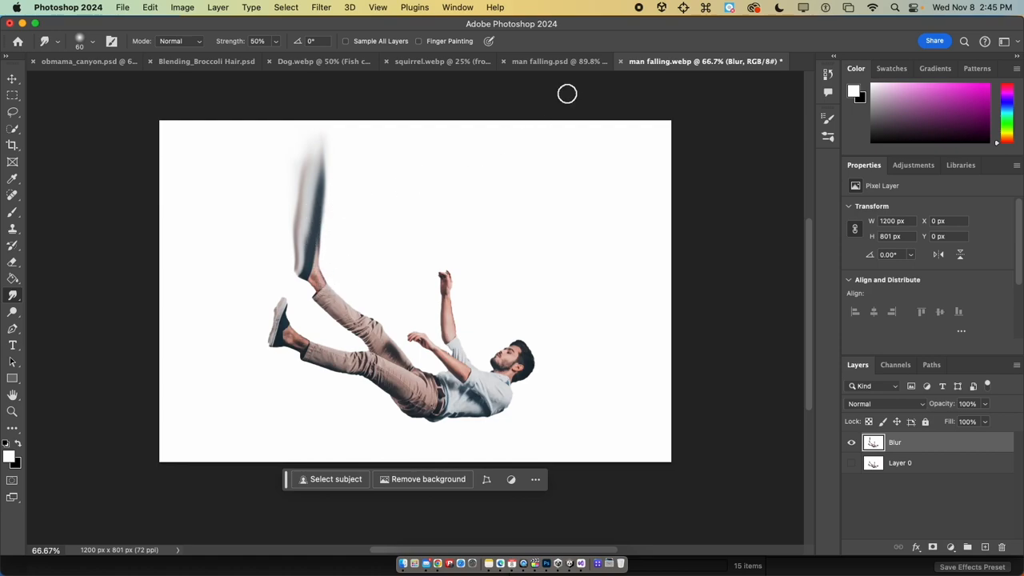
# Smudge the ankle and trouser cuff of the raised leg upward in short vertical strokes
pyautogui.click(567, 64)
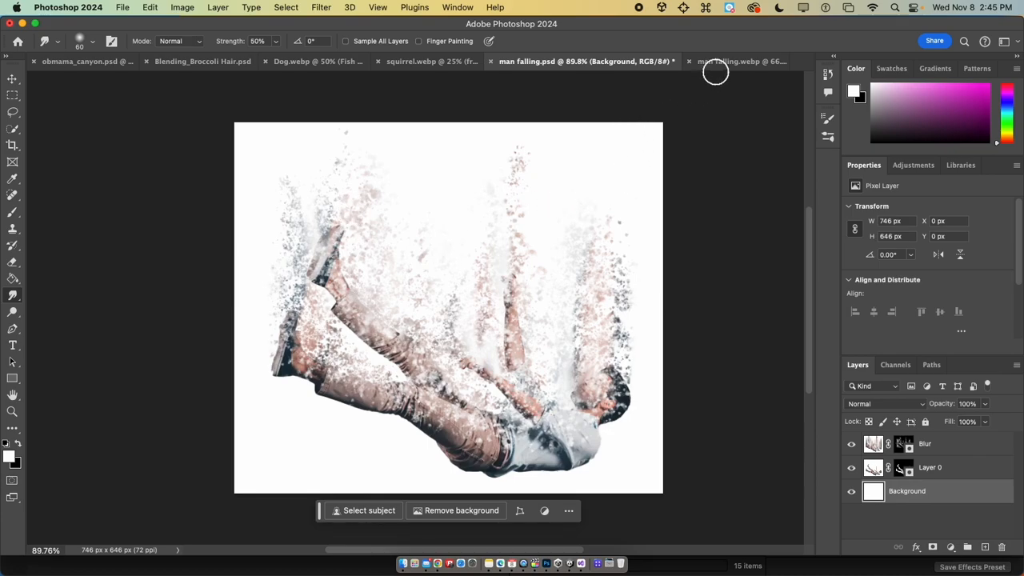
pyautogui.click(716, 64)
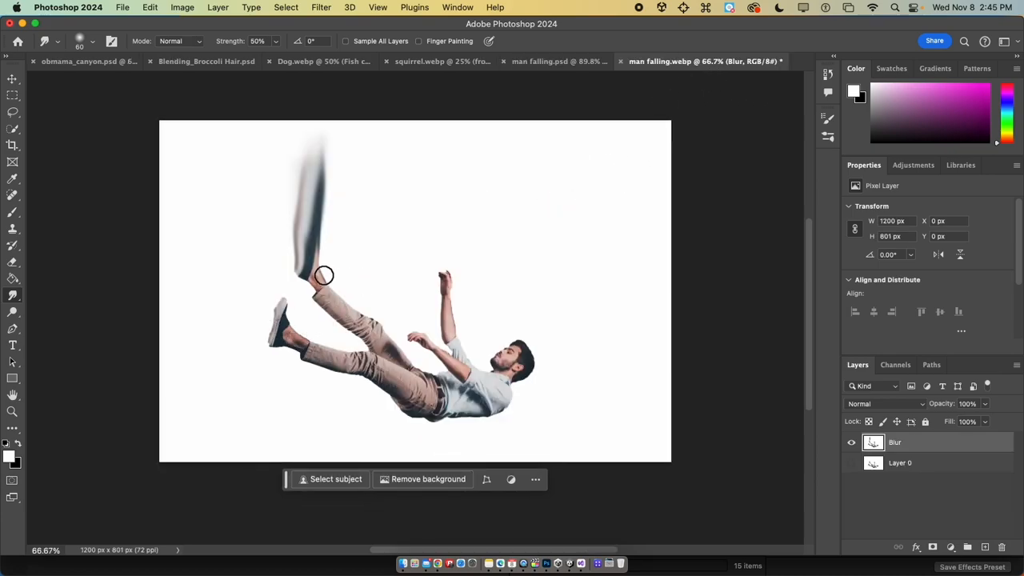
pyautogui.moveTo(324, 257); pyautogui.dragTo(333, 213)
pyautogui.moveTo(315, 267)
pyautogui.mouseDown()
pyautogui.moveTo(337, 222)
pyautogui.moveTo(340, 200)
pyautogui.moveTo(326, 252)
pyautogui.moveTo(333, 184)
pyautogui.mouseUp()
pyautogui.moveTo(329, 287); pyautogui.dragTo(348, 224)
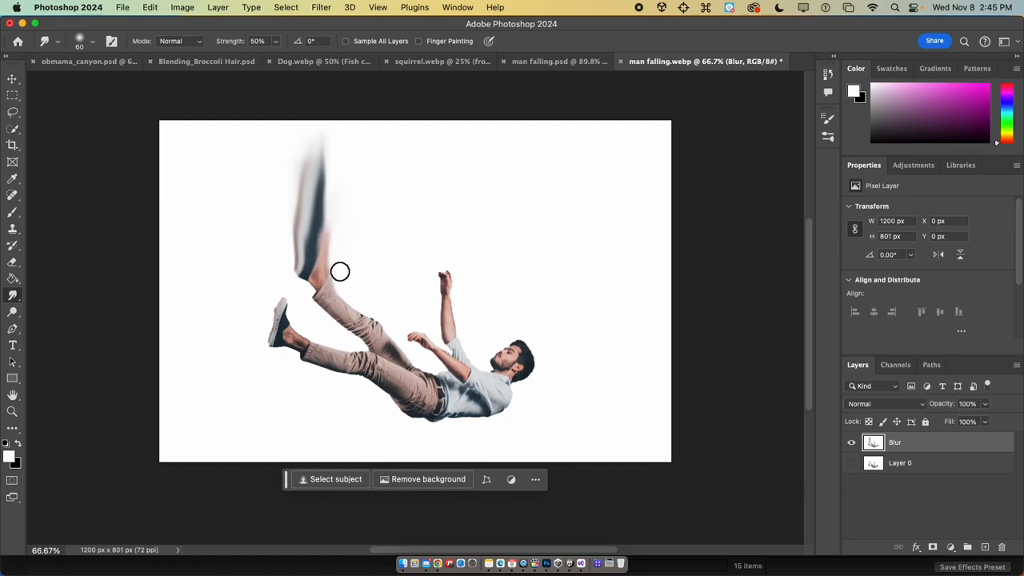
# Enlarge the smudge brush to 125 px and smear the raised trouser leg upward from cuff to thigh
pyautogui.press(']')
pyautogui.press(']')
pyautogui.press(']')
pyautogui.press(']')
pyautogui.moveTo(331, 291); pyautogui.dragTo(344, 226)
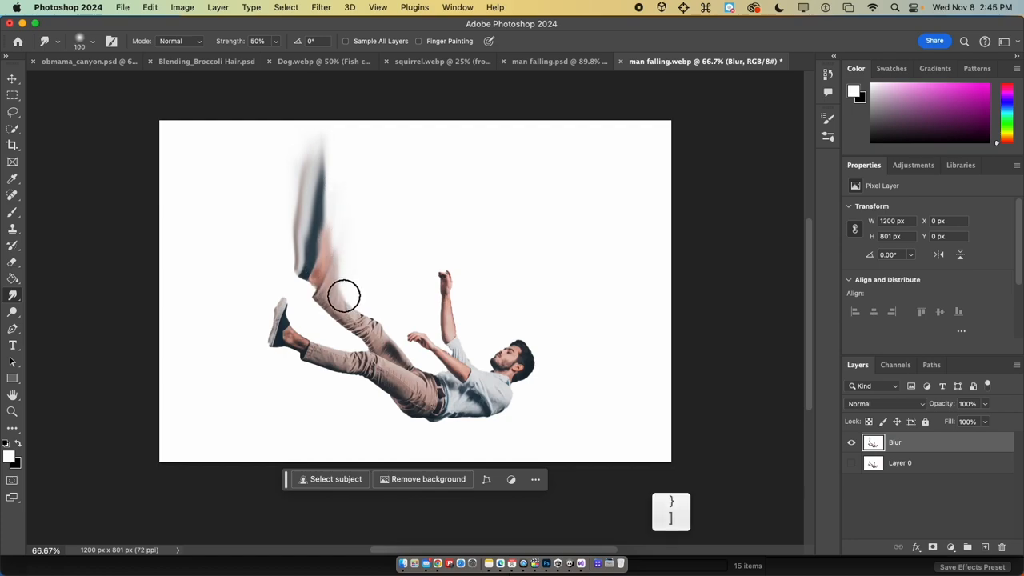
pyautogui.moveTo(343, 295); pyautogui.dragTo(360, 243)
pyautogui.press(']')
pyautogui.moveTo(354, 304); pyautogui.dragTo(365, 219)
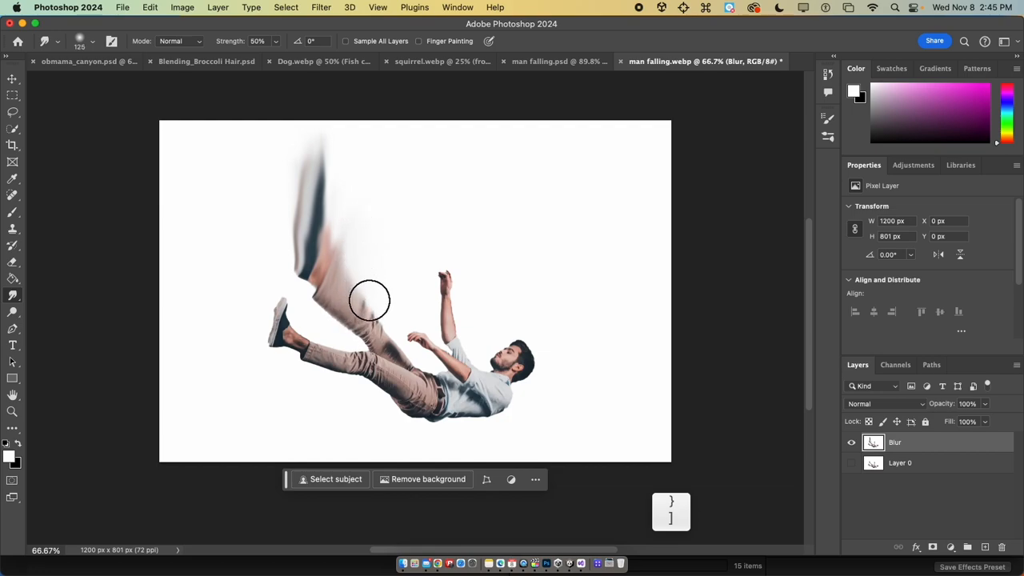
pyautogui.moveTo(370, 297); pyautogui.dragTo(387, 228)
pyautogui.moveTo(344, 286); pyautogui.dragTo(359, 194)
pyautogui.moveTo(337, 264); pyautogui.dragTo(364, 206)
pyautogui.moveTo(374, 312); pyautogui.dragTo(395, 203)
pyautogui.moveTo(385, 320); pyautogui.dragTo(410, 222)
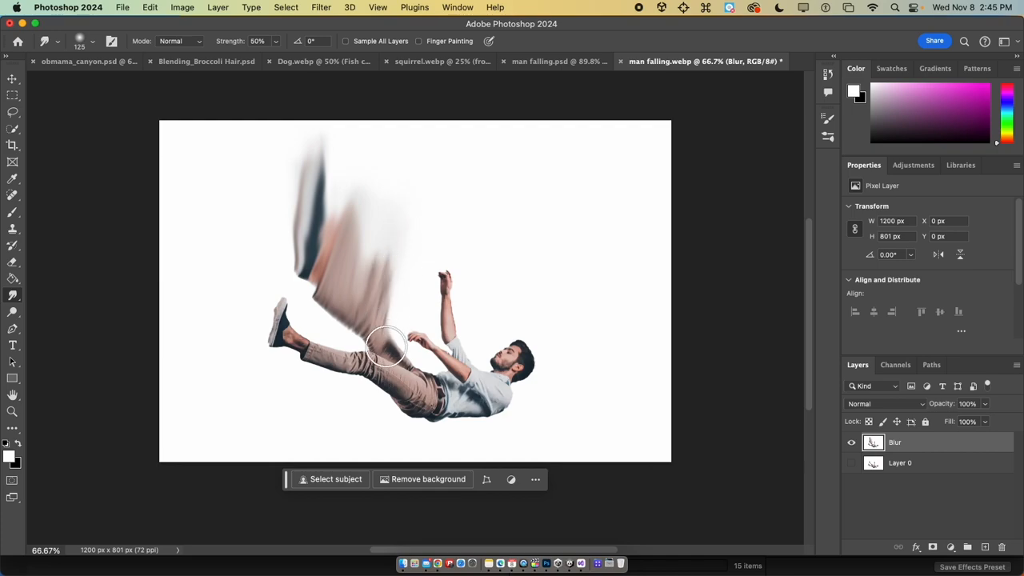
pyautogui.moveTo(395, 315); pyautogui.dragTo(396, 221)
# Smudge both of the man's hands and forearms upward with the 125 px brush
pyautogui.moveTo(414, 304); pyautogui.dragTo(412, 177)
pyautogui.moveTo(440, 288); pyautogui.dragTo(441, 213)
pyautogui.moveTo(453, 304); pyautogui.dragTo(466, 165)
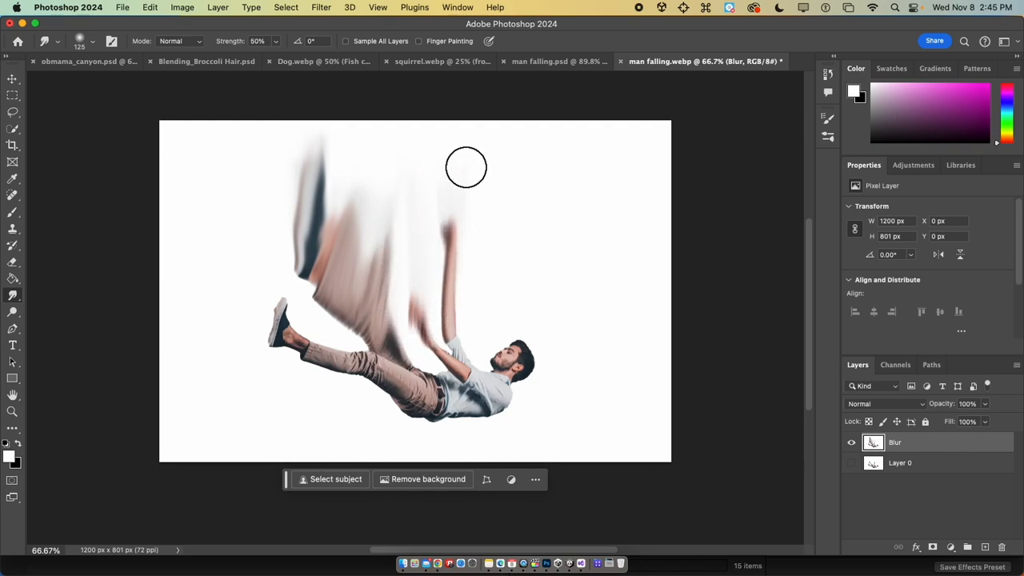
pyautogui.moveTo(447, 316); pyautogui.dragTo(409, 204)
pyautogui.moveTo(427, 327); pyautogui.dragTo(435, 231)
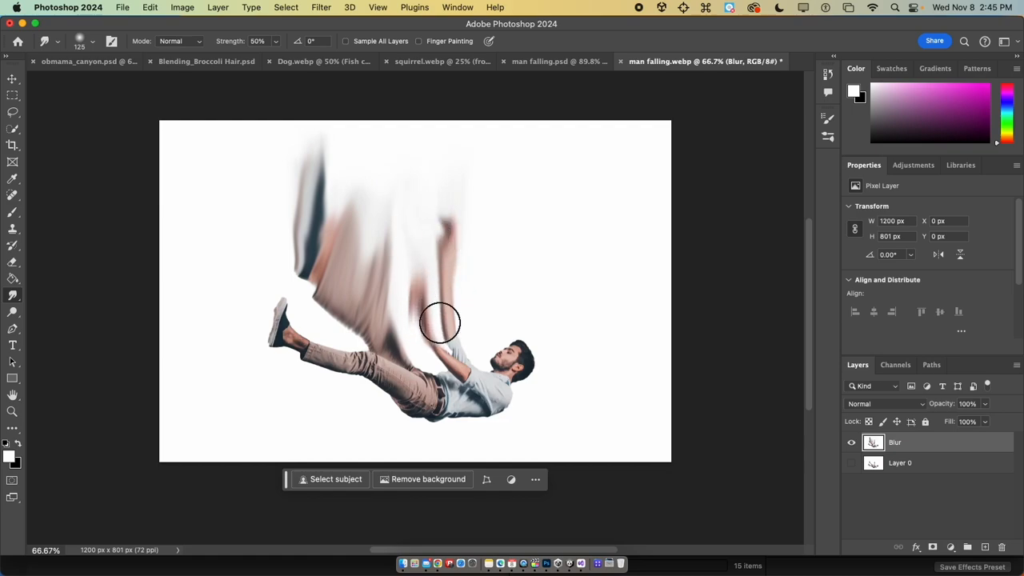
pyautogui.moveTo(435, 338)
pyautogui.mouseDown()
pyautogui.moveTo(414, 295)
pyautogui.moveTo(422, 306)
pyautogui.mouseUp()
# Reduce the smudge brush to 60 px and smear the lower forearm and shirt sleeve upward
pyautogui.press('[')
pyautogui.press('[')
pyautogui.press('[')
pyautogui.press('[')
pyautogui.press('[')
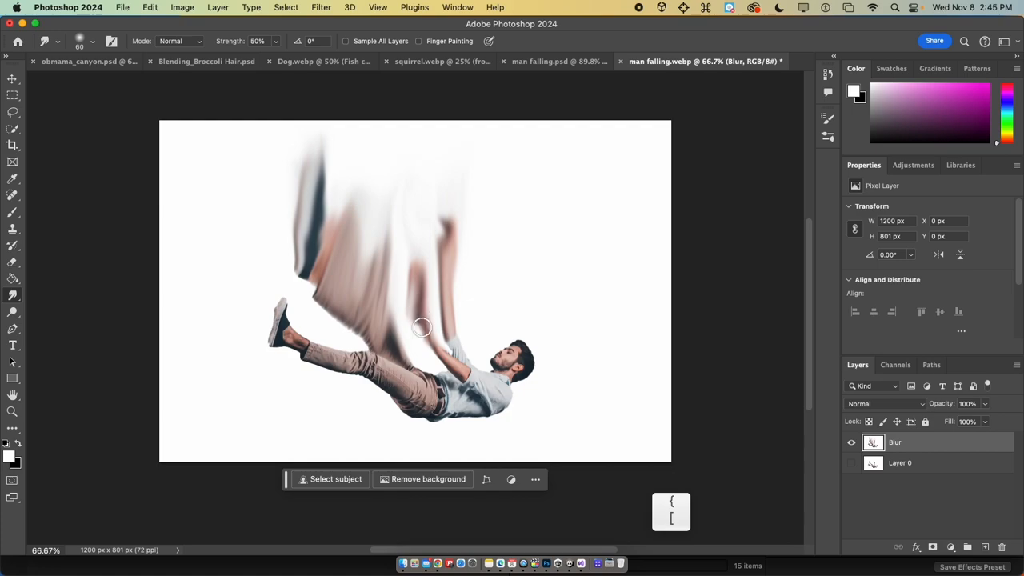
pyautogui.moveTo(425, 347)
pyautogui.mouseDown()
pyautogui.moveTo(460, 373)
pyautogui.moveTo(487, 369)
pyautogui.moveTo(455, 346)
pyautogui.moveTo(462, 269)
pyautogui.mouseUp()
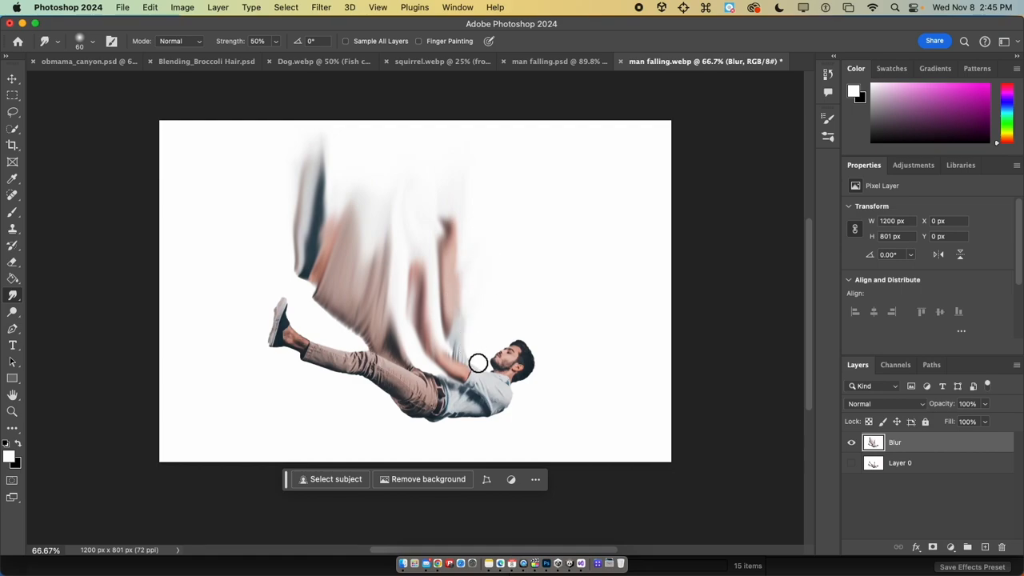
# Enlarge the smudge brush and smear the man's chest and head upward into vertical streaks
pyautogui.press(']')
pyautogui.press(']')
pyautogui.moveTo(481, 309)
pyautogui.mouseDown()
pyautogui.moveTo(494, 353)
pyautogui.moveTo(483, 366)
pyautogui.moveTo(482, 328)
pyautogui.moveTo(513, 339)
pyautogui.moveTo(509, 354)
pyautogui.moveTo(512, 306)
pyautogui.moveTo(511, 359)
pyautogui.moveTo(522, 282)
pyautogui.moveTo(526, 350)
pyautogui.moveTo(530, 276)
pyautogui.moveTo(516, 342)
pyautogui.moveTo(536, 230)
pyautogui.moveTo(506, 323)
pyautogui.moveTo(513, 226)
pyautogui.moveTo(503, 344)
pyautogui.moveTo(498, 318)
pyautogui.moveTo(505, 264)
pyautogui.moveTo(505, 345)
pyautogui.moveTo(485, 249)
pyautogui.moveTo(489, 368)
pyautogui.moveTo(501, 231)
pyautogui.moveTo(520, 319)
pyautogui.moveTo(537, 175)
pyautogui.moveTo(508, 276)
pyautogui.moveTo(511, 171)
pyautogui.moveTo(508, 267)
pyautogui.moveTo(519, 185)
pyautogui.moveTo(525, 232)
pyautogui.moveTo(500, 355)
pyautogui.moveTo(480, 370)
pyautogui.moveTo(485, 277)
pyautogui.moveTo(467, 349)
pyautogui.moveTo(470, 325)
pyautogui.moveTo(447, 347)
pyautogui.moveTo(471, 268)
pyautogui.moveTo(430, 332)
pyautogui.moveTo(473, 315)
pyautogui.mouseUp()
# Reduce the smudge brush to 50 px and smear the lower shoe, lower leg and waist upward on the Blur layer
pyautogui.moveTo(295, 320)
pyautogui.mouseDown()
pyautogui.moveTo(298, 249)
pyautogui.moveTo(276, 309)
pyautogui.moveTo(301, 300)
pyautogui.mouseUp()
pyautogui.press('[')
pyautogui.press('[')
pyautogui.press('[')
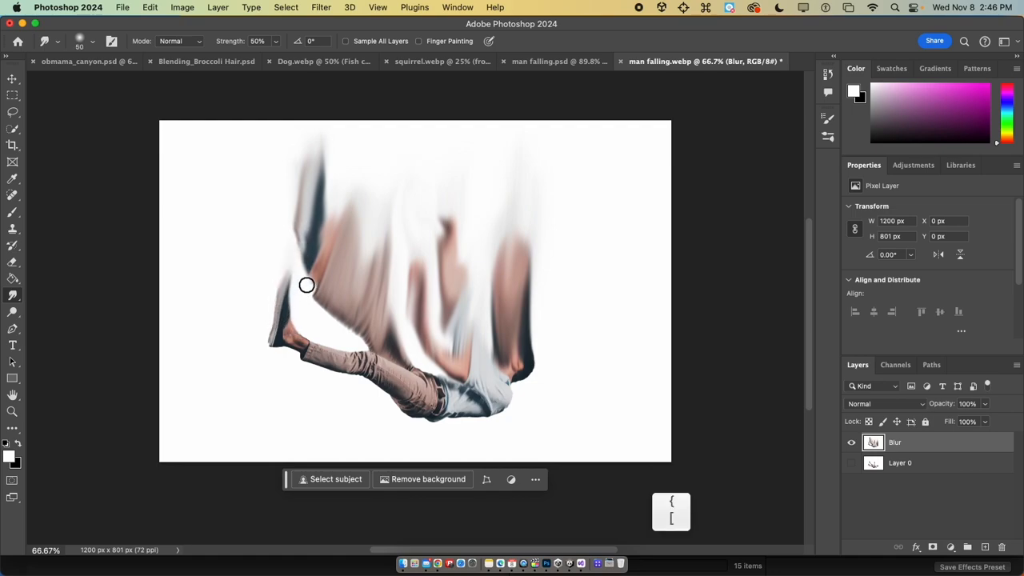
pyautogui.moveTo(308, 259)
pyautogui.mouseDown()
pyautogui.moveTo(290, 278)
pyautogui.moveTo(322, 299)
pyautogui.moveTo(311, 322)
pyautogui.moveTo(336, 305)
pyautogui.moveTo(331, 336)
pyautogui.moveTo(341, 321)
pyautogui.moveTo(362, 328)
pyautogui.moveTo(359, 348)
pyautogui.moveTo(298, 342)
pyautogui.moveTo(306, 308)
pyautogui.moveTo(291, 328)
pyautogui.moveTo(297, 297)
pyautogui.moveTo(301, 336)
pyautogui.moveTo(322, 314)
pyautogui.moveTo(311, 349)
pyautogui.moveTo(316, 336)
pyautogui.moveTo(315, 348)
pyautogui.moveTo(332, 350)
pyautogui.moveTo(338, 339)
pyautogui.moveTo(339, 357)
pyautogui.moveTo(339, 344)
pyautogui.moveTo(362, 357)
pyautogui.moveTo(339, 359)
pyautogui.moveTo(317, 331)
pyautogui.moveTo(284, 336)
pyautogui.moveTo(286, 235)
pyautogui.mouseUp()
pyautogui.moveTo(288, 332); pyautogui.dragTo(274, 210)
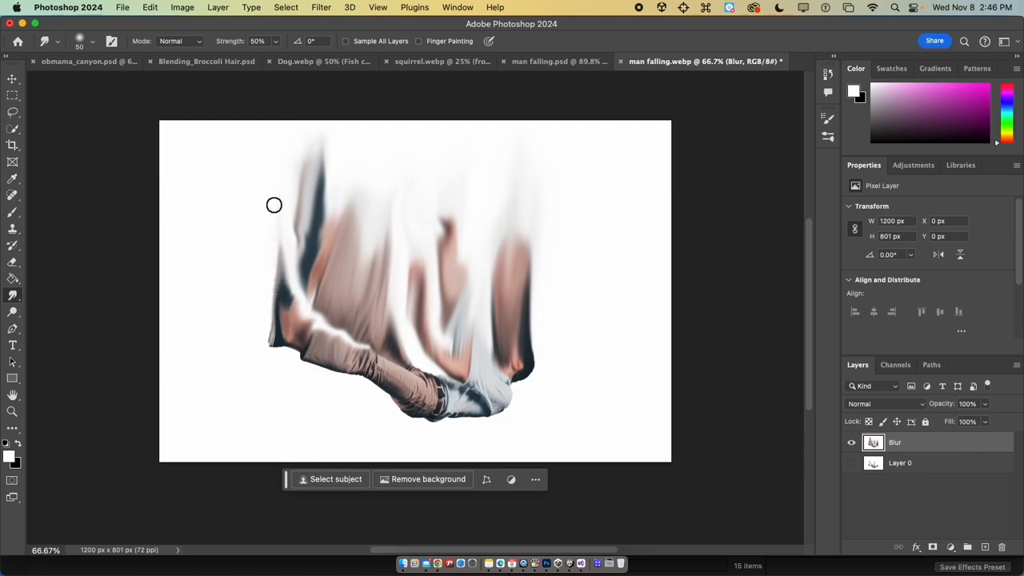
pyautogui.moveTo(272, 289)
pyautogui.mouseDown()
pyautogui.moveTo(283, 221)
pyautogui.moveTo(279, 297)
pyautogui.moveTo(285, 175)
pyautogui.mouseUp()
pyautogui.moveTo(417, 371)
pyautogui.mouseDown()
pyautogui.moveTo(397, 332)
pyautogui.moveTo(450, 394)
pyautogui.mouseUp()
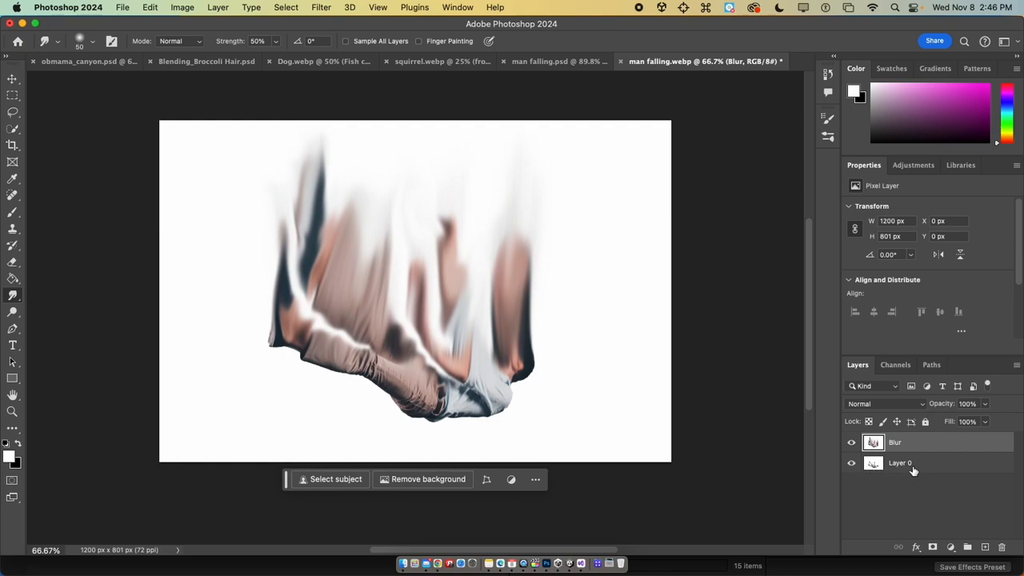
# Hide the Blur layer and remove the background from Layer 0 so that it gets a layer mask
pyautogui.click(852, 444)
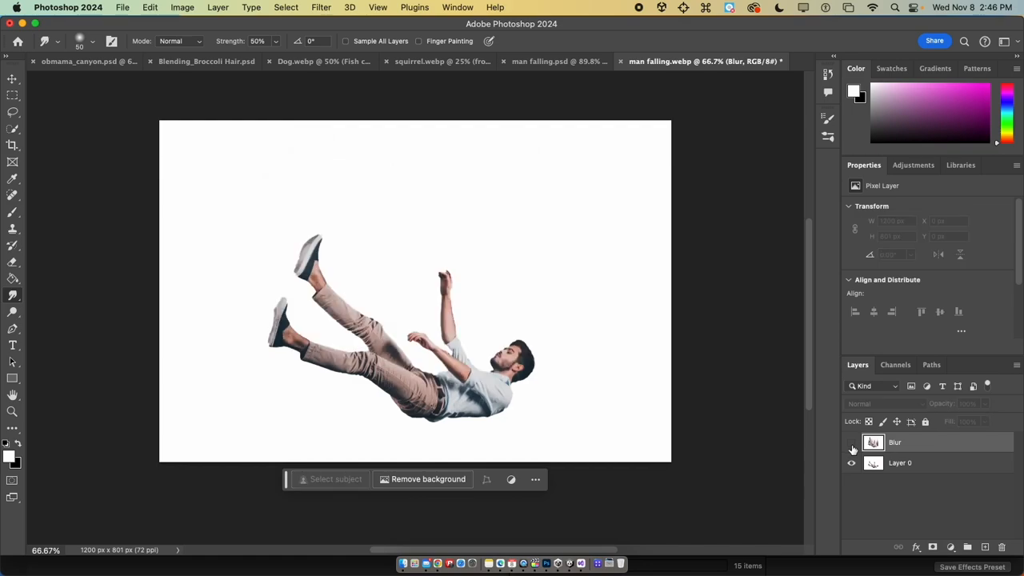
pyautogui.click(428, 479)
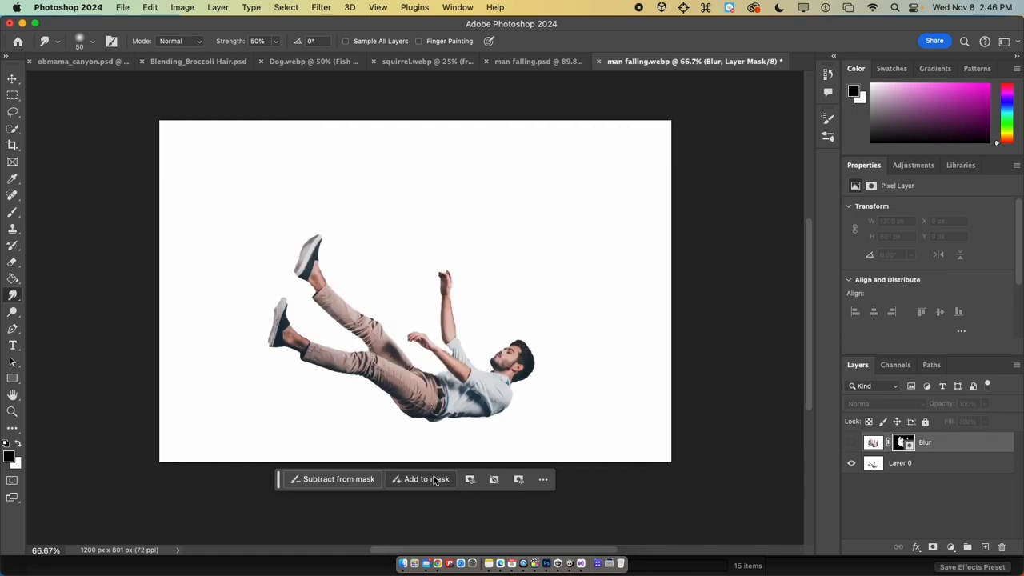
pyautogui.press('super+z')
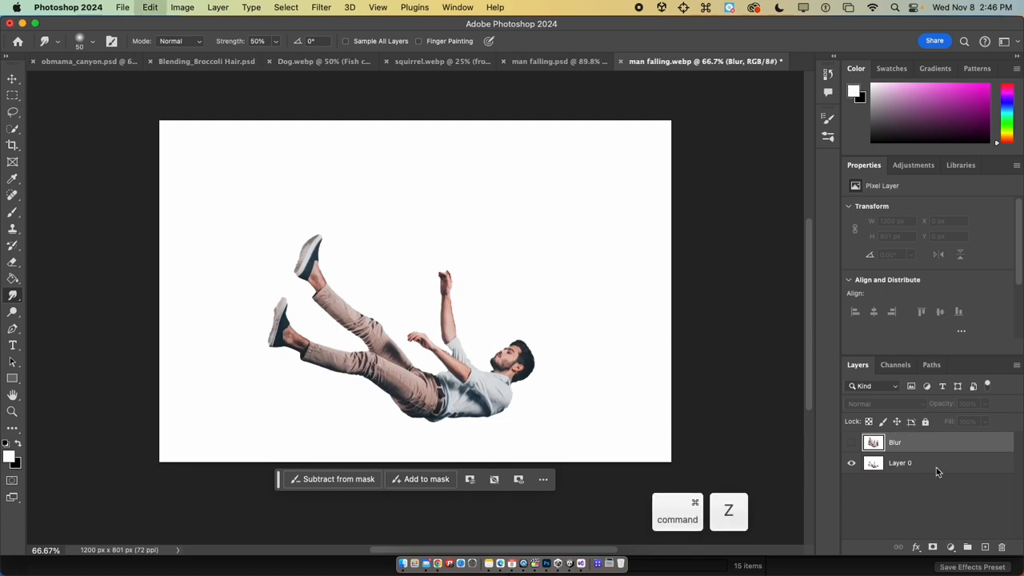
pyautogui.click(936, 467)
pyautogui.click(412, 479)
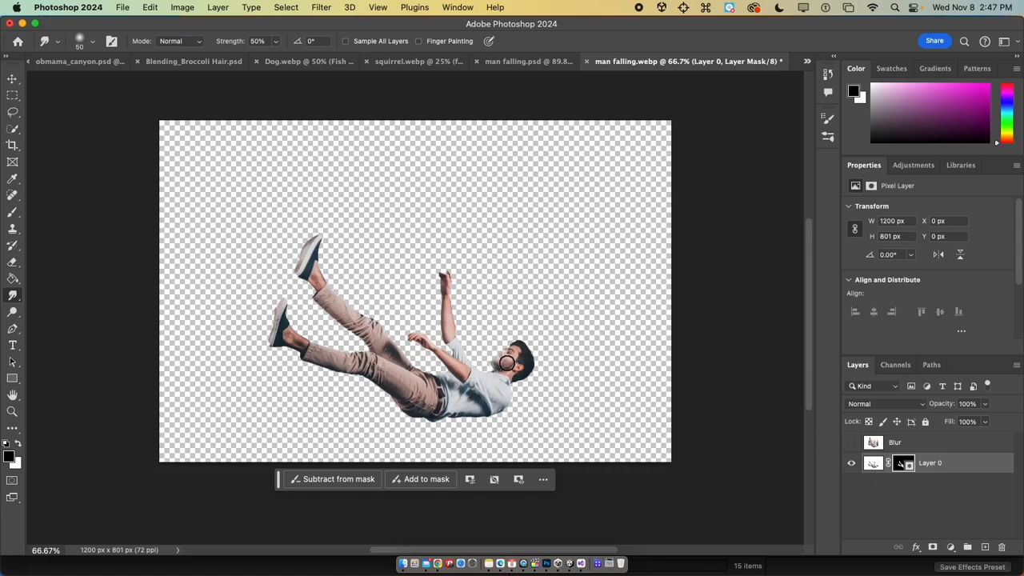
pyautogui.press('super')
pyautogui.press('super+z')
# Activate the Brush tool and display the brush preset library
pyautogui.click(11, 213)
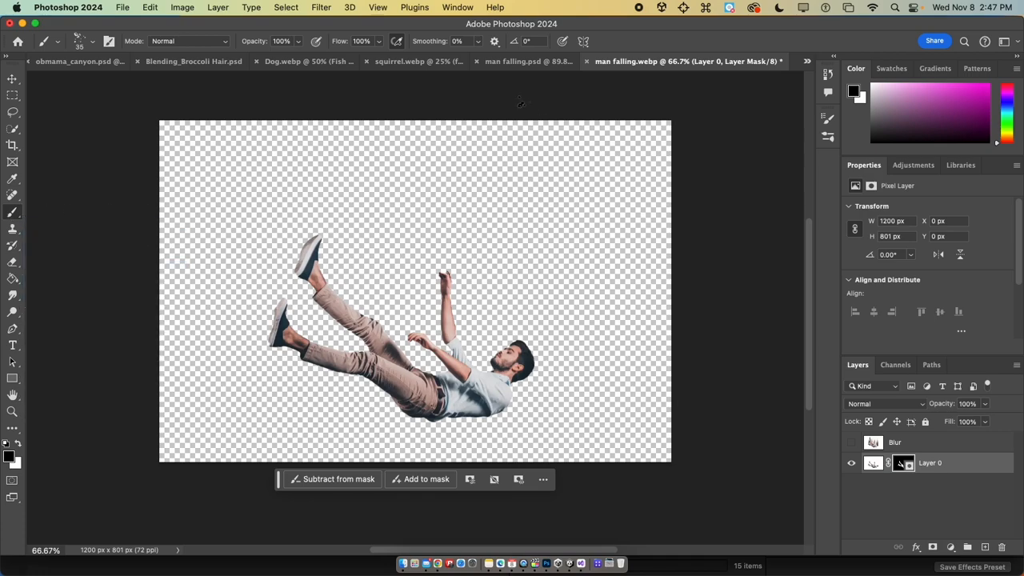
pyautogui.click(470, 10)
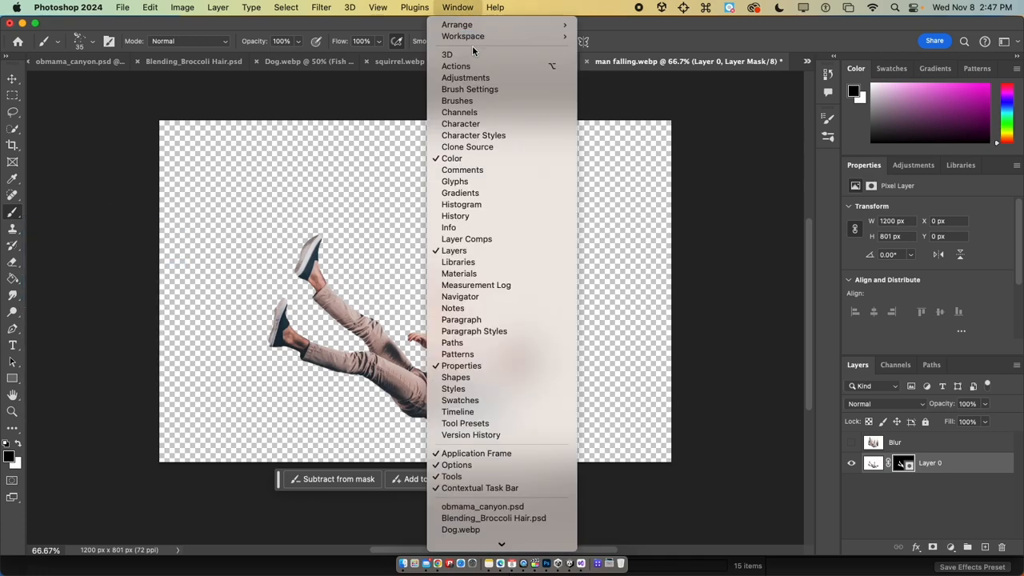
pyautogui.click(476, 101)
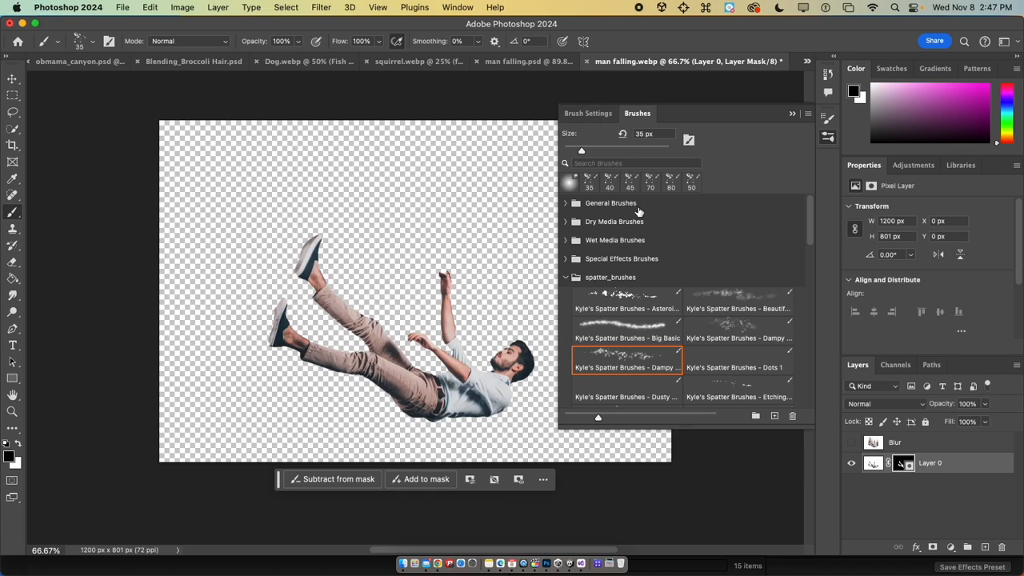
# Look through the General, Dry Media, Wet Media and Special Effects brush sets, then collapse the Special Effects and spatter_brushes sets
pyautogui.click(566, 203)
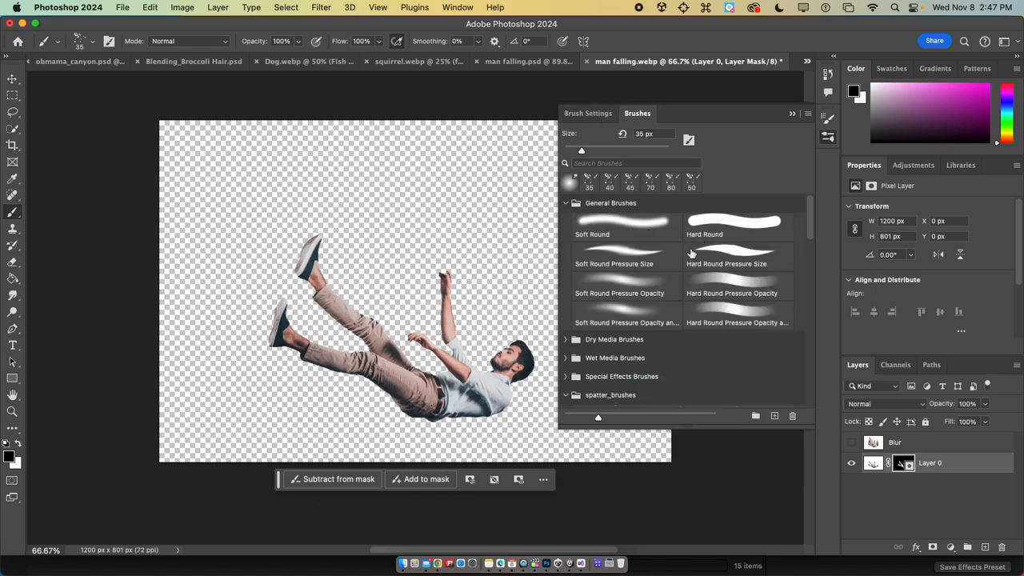
pyautogui.click(578, 205)
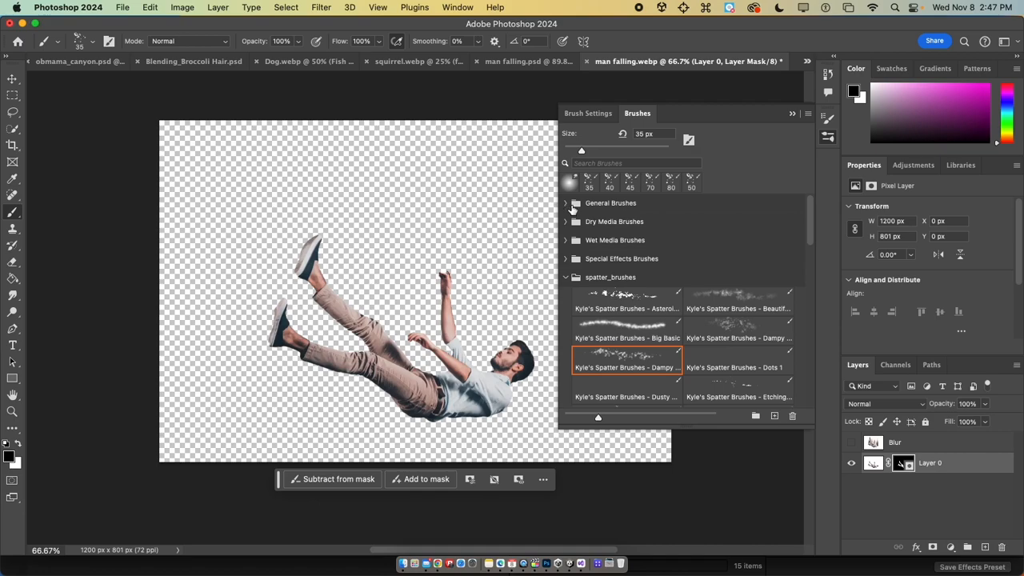
pyautogui.click(566, 222)
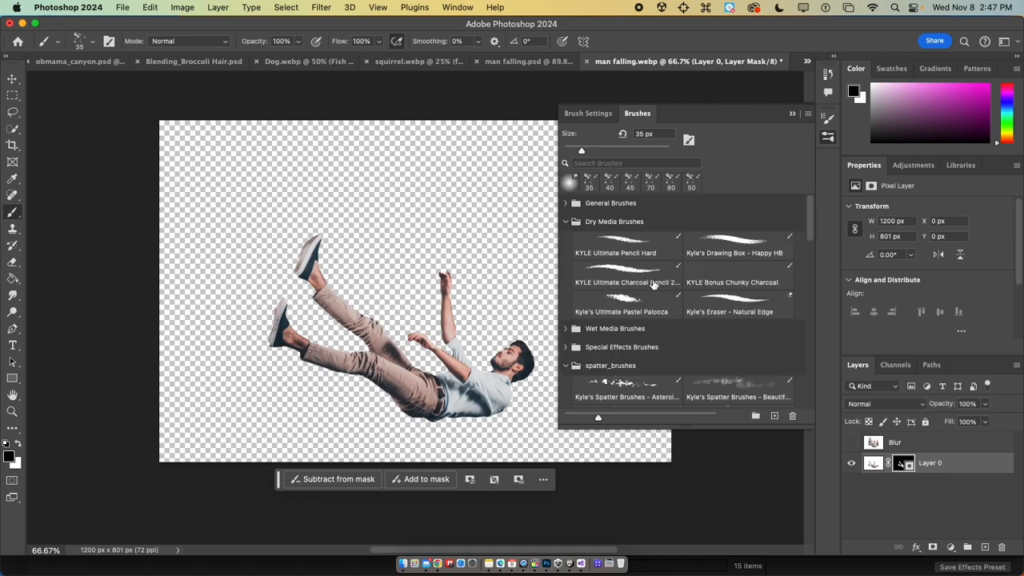
pyautogui.click(567, 222)
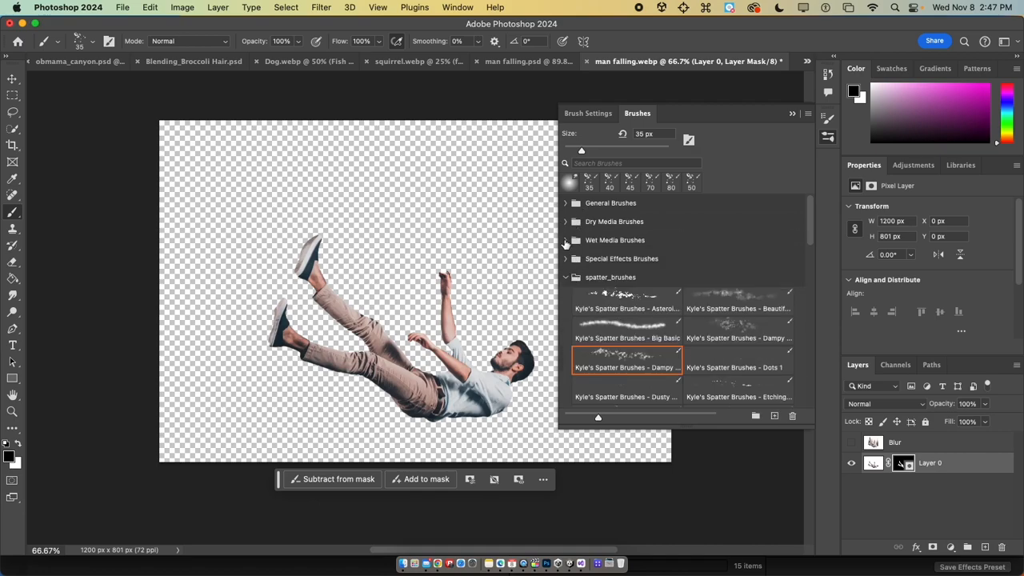
pyautogui.click(566, 241)
pyautogui.click(566, 241)
pyautogui.click(565, 259)
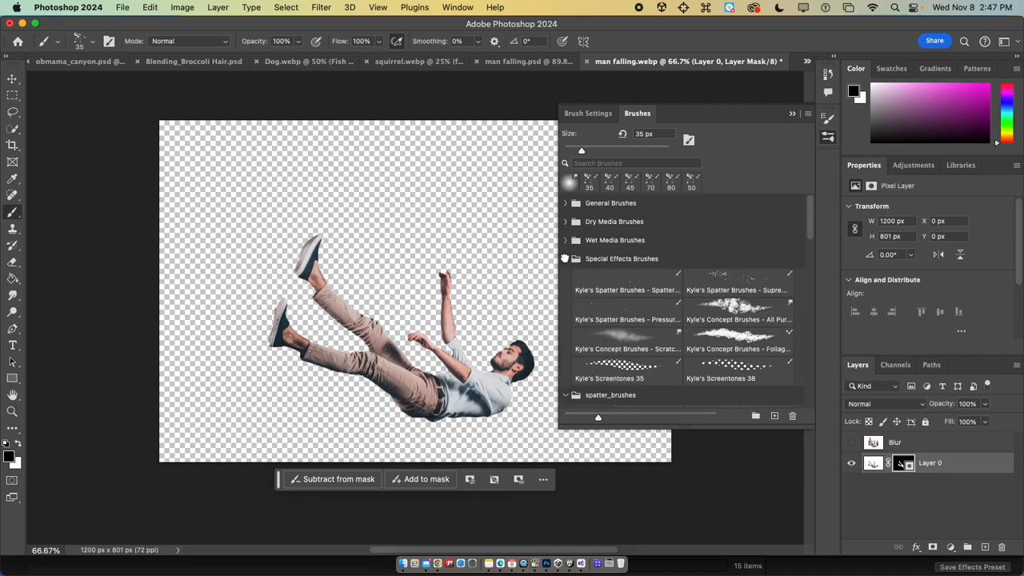
pyautogui.click(722, 317)
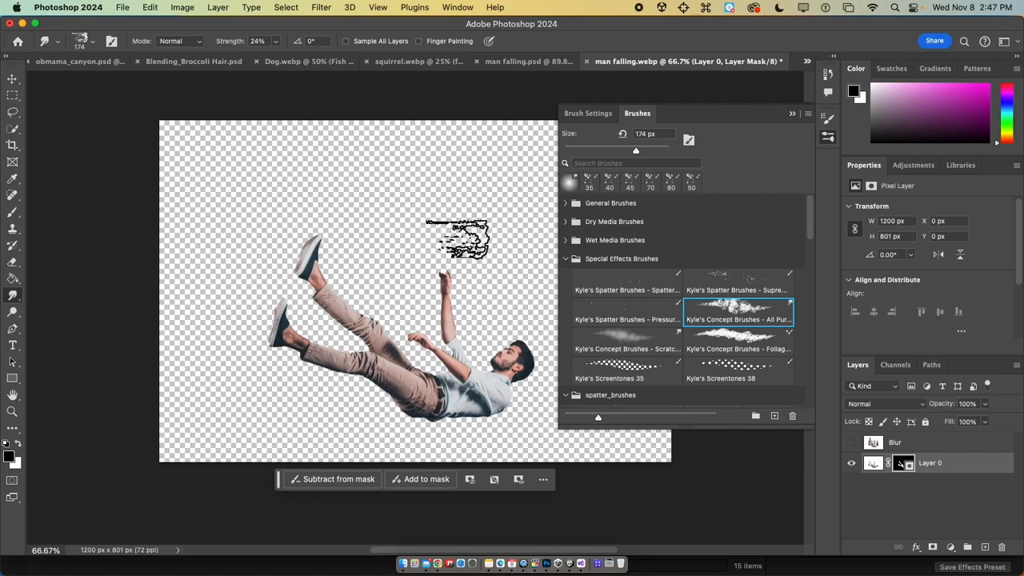
pyautogui.click(703, 342)
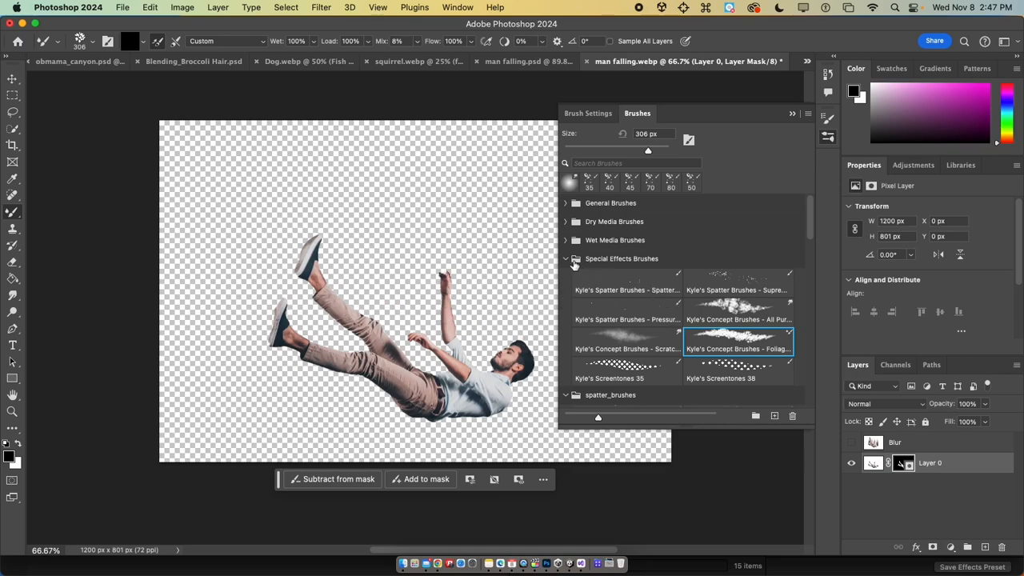
pyautogui.click(575, 261)
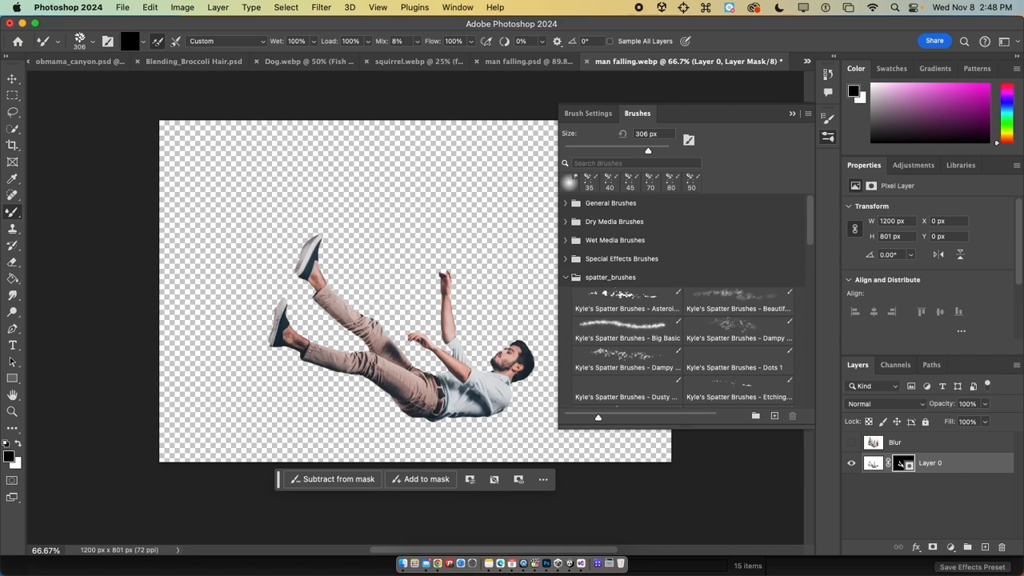
pyautogui.click(566, 277)
# Go to Adobe's online brush page in Chrome, download the Impressionist pack and save it as impressionist in the Photoshop folder
pyautogui.click(807, 116)
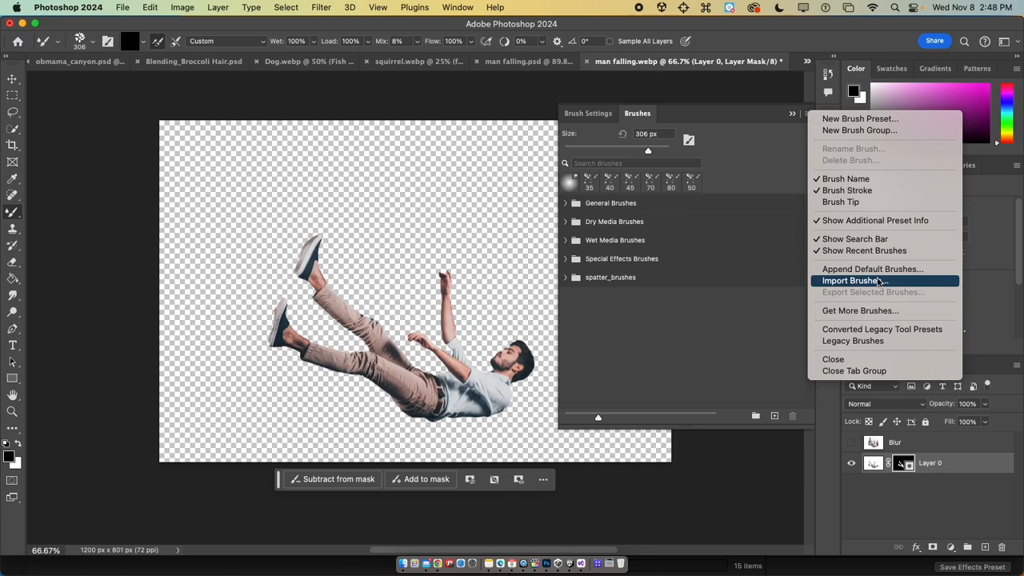
pyautogui.click(903, 312)
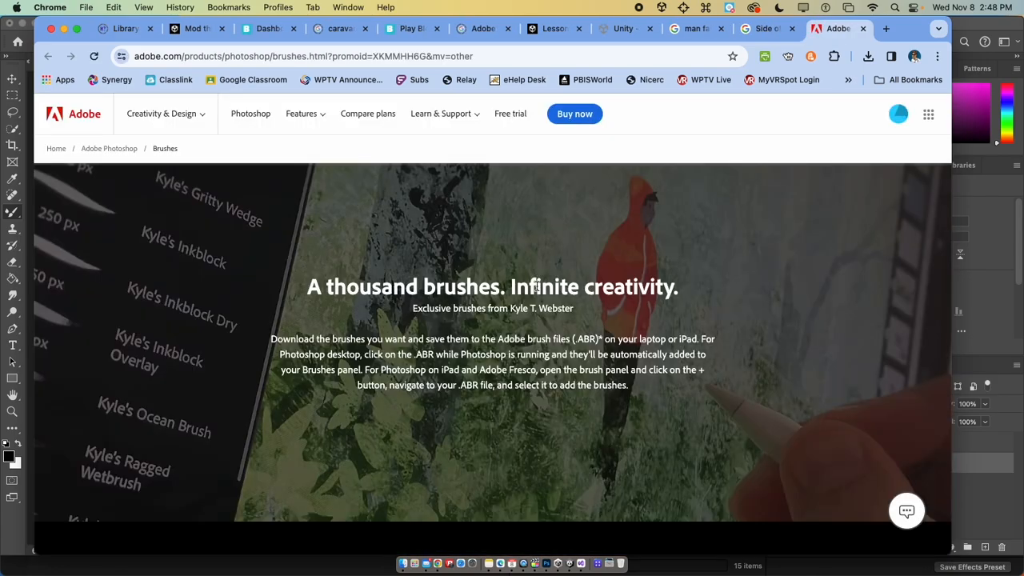
pyautogui.scroll(-10, 537, 285)
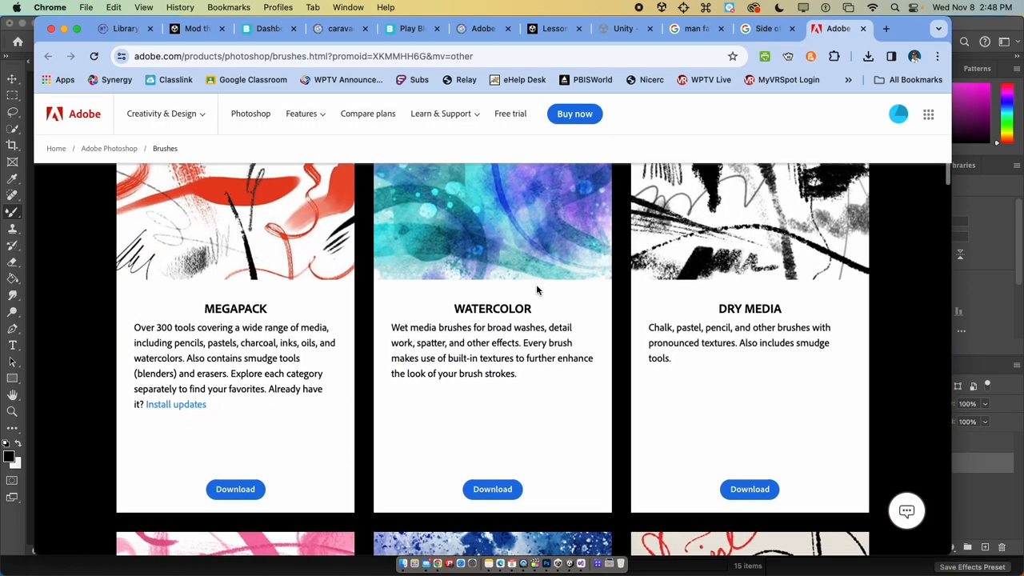
pyautogui.scroll(-5, 537, 289)
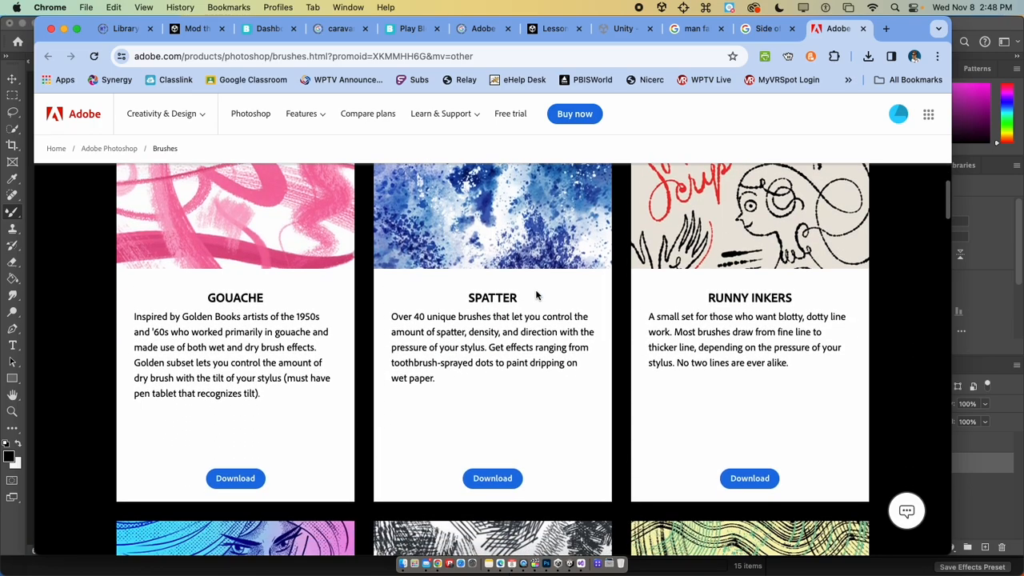
pyautogui.scroll(-5, 536, 296)
pyautogui.scroll(-5, 536, 296)
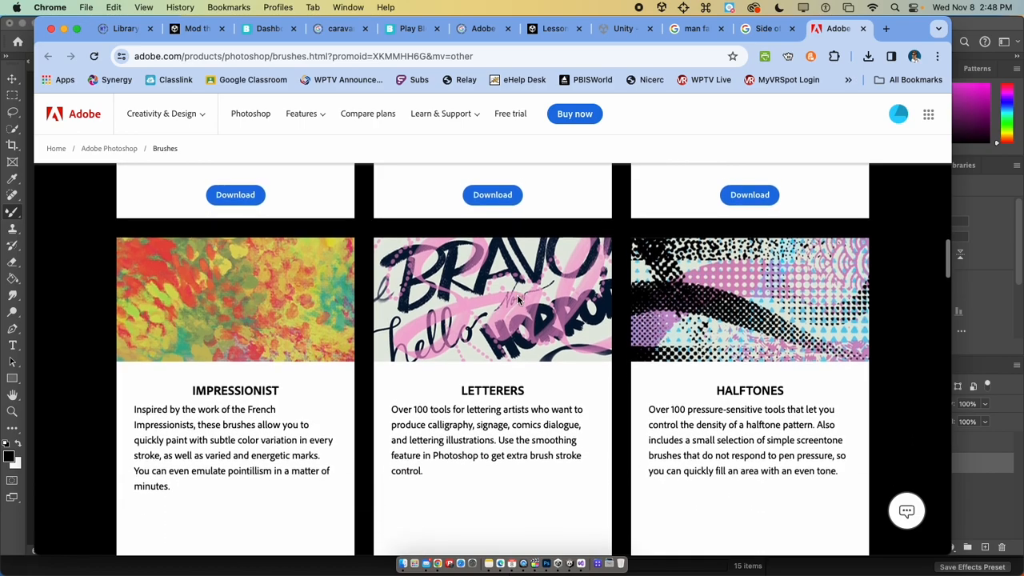
pyautogui.scroll(-4, 566, 312)
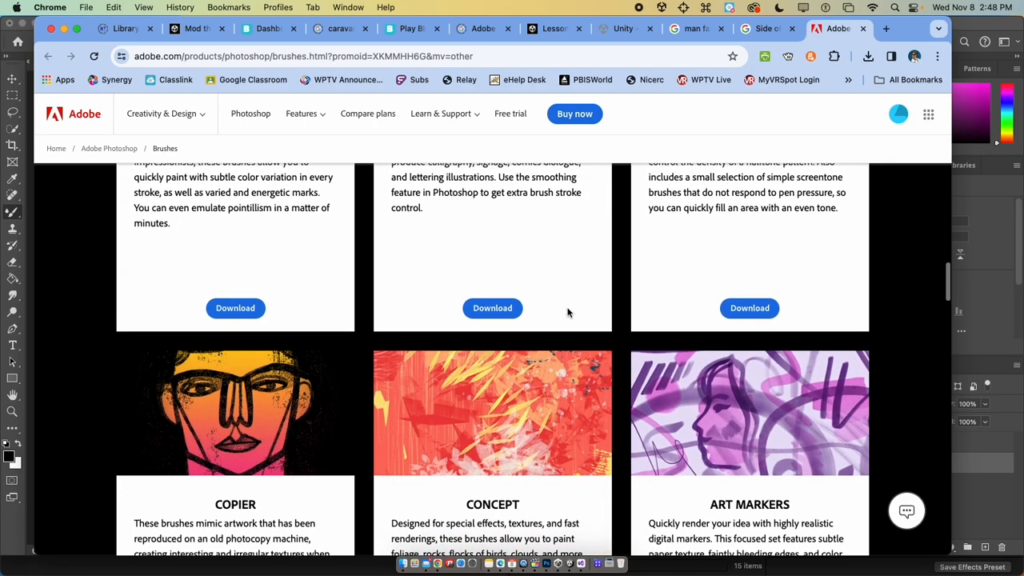
pyautogui.scroll(2, 568, 312)
pyautogui.click(232, 398)
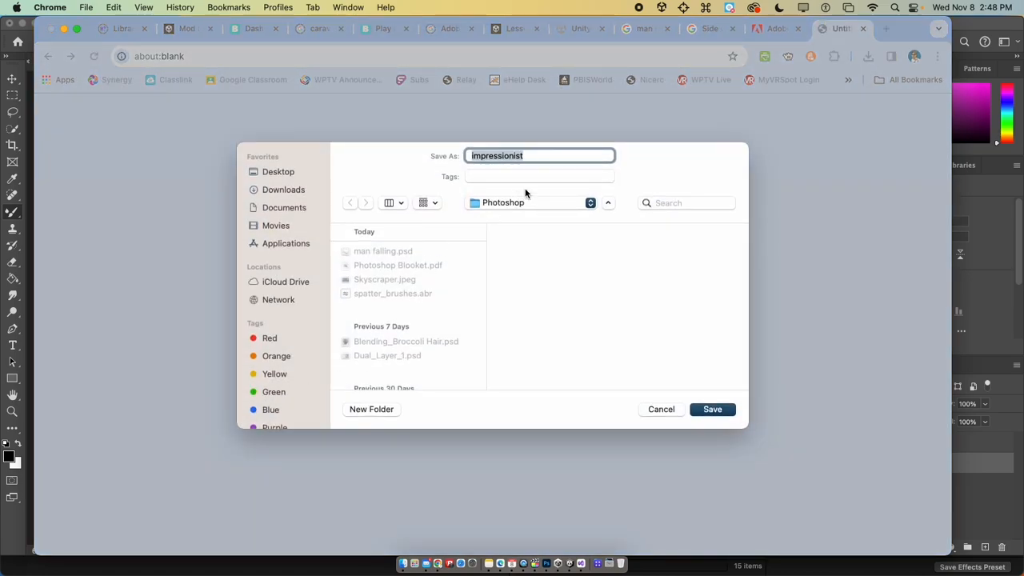
pyautogui.click(712, 409)
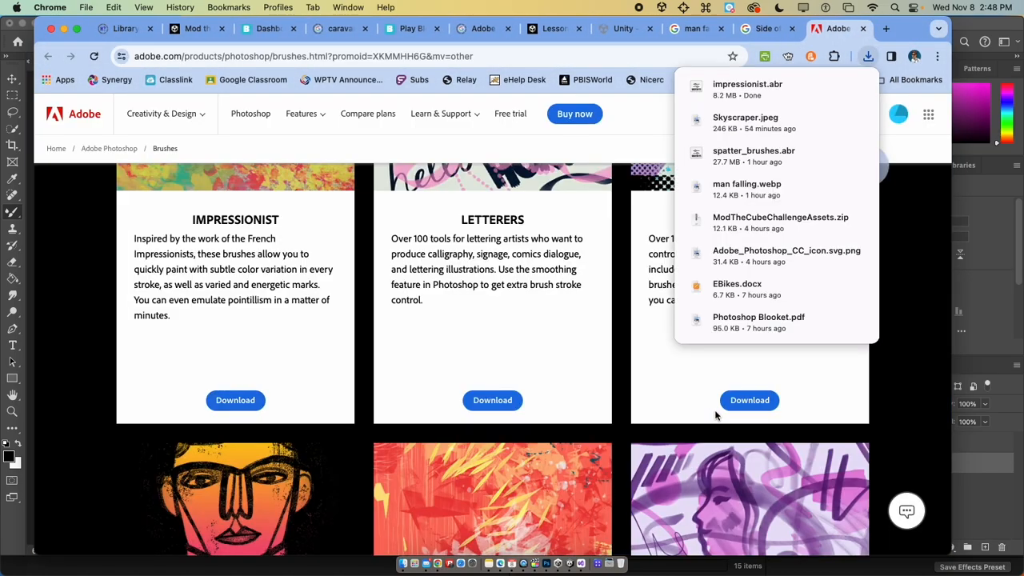
# Return to Photoshop and import impressionist.abr into the brush presets
pyautogui.click(1000, 313)
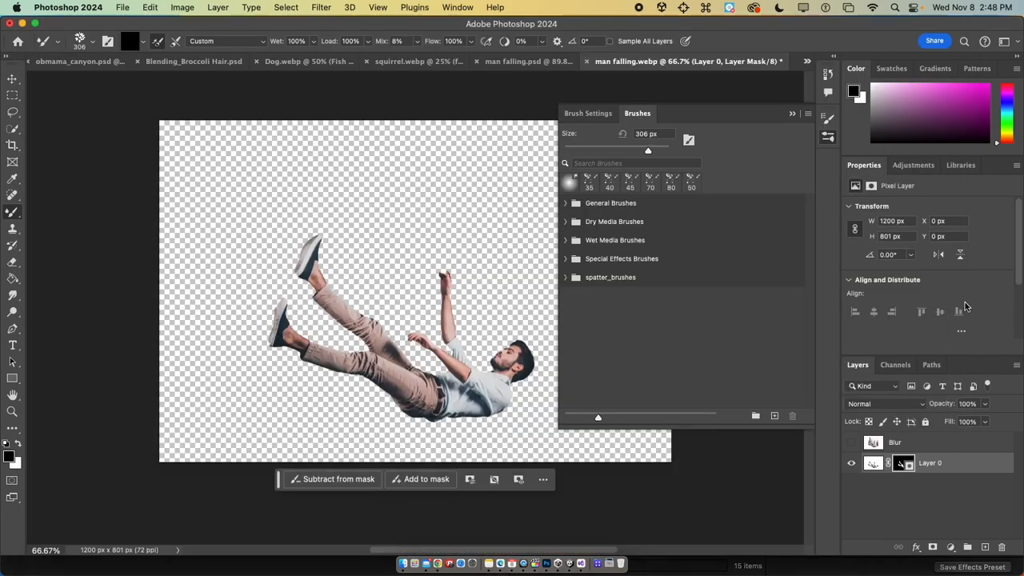
pyautogui.click(810, 119)
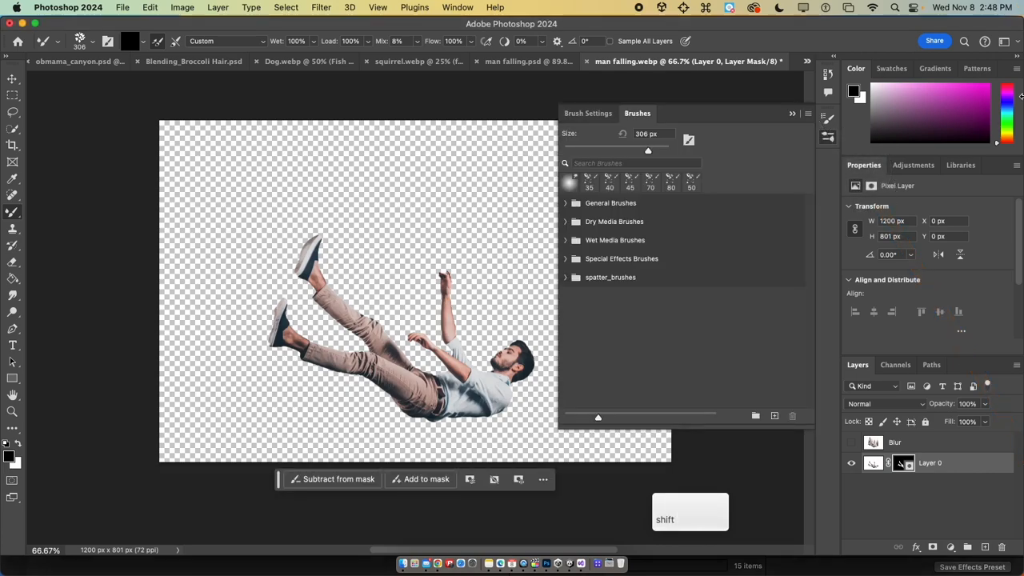
pyautogui.click(808, 116)
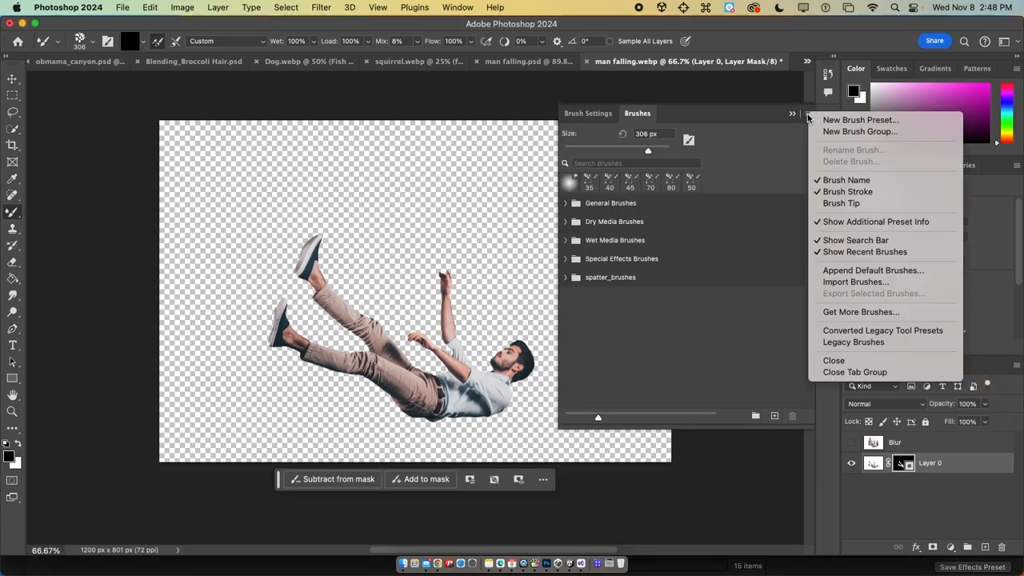
pyautogui.click(861, 283)
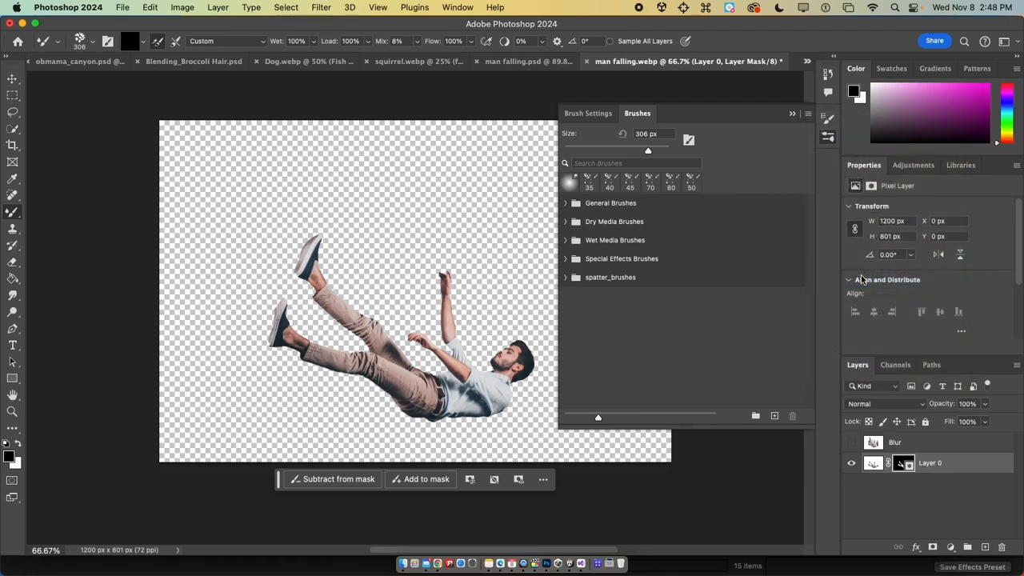
pyautogui.click(411, 149)
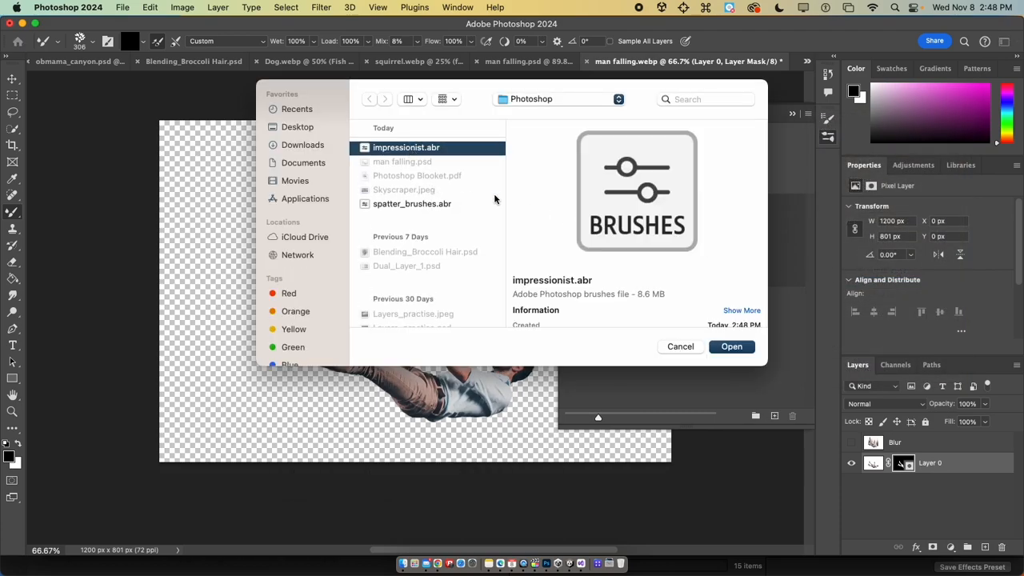
pyautogui.click(725, 347)
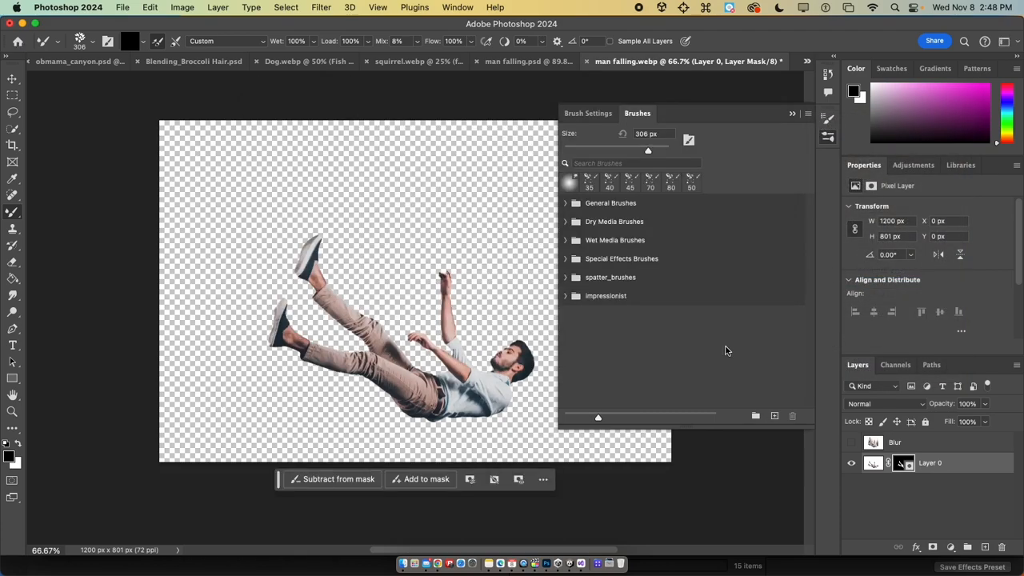
# Expand the impressionist brush set, try the French Sharp brush and choose Kyle's Paintbox - French Point brush instead
pyautogui.click(565, 297)
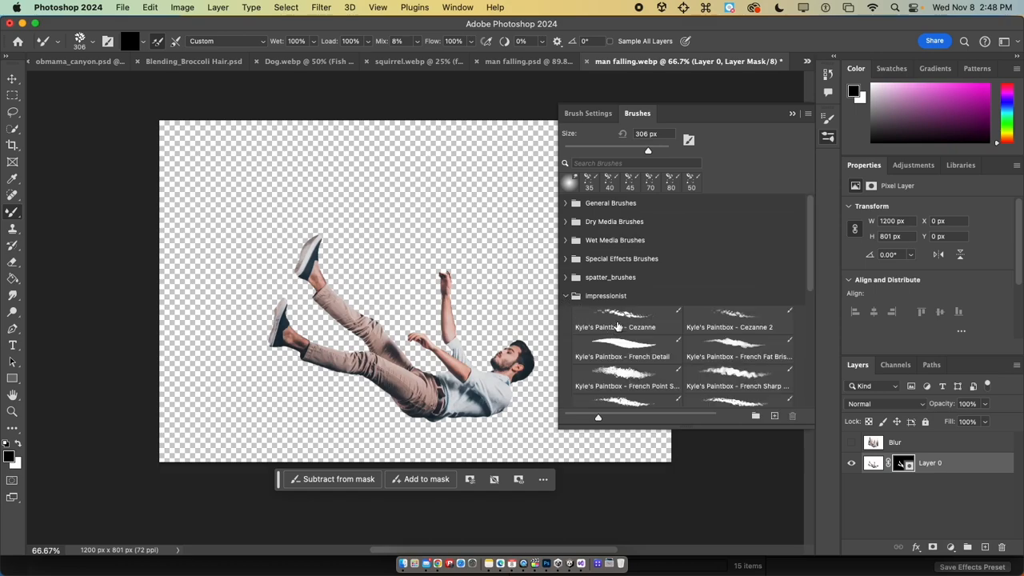
pyautogui.click(723, 376)
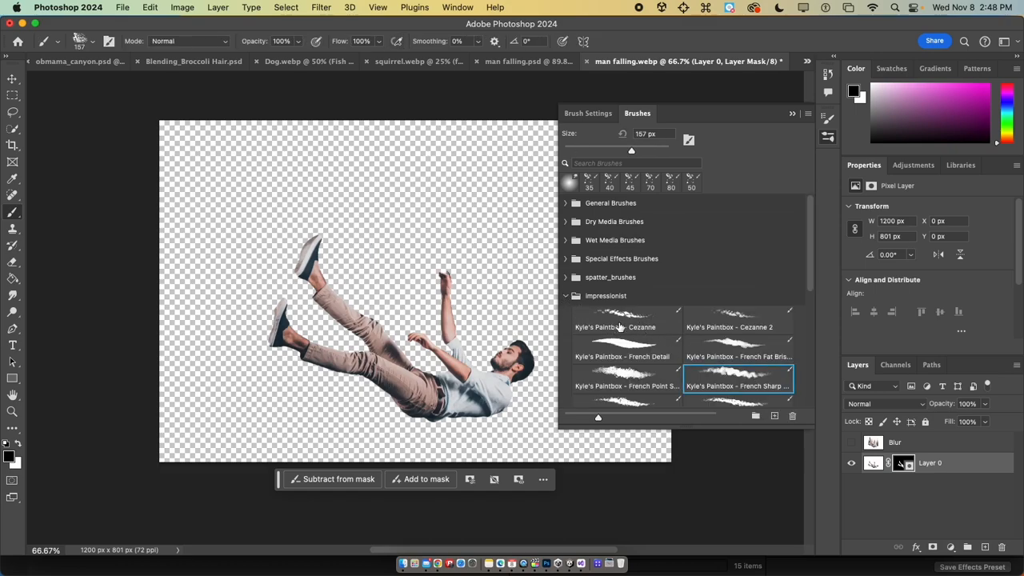
pyautogui.click(631, 373)
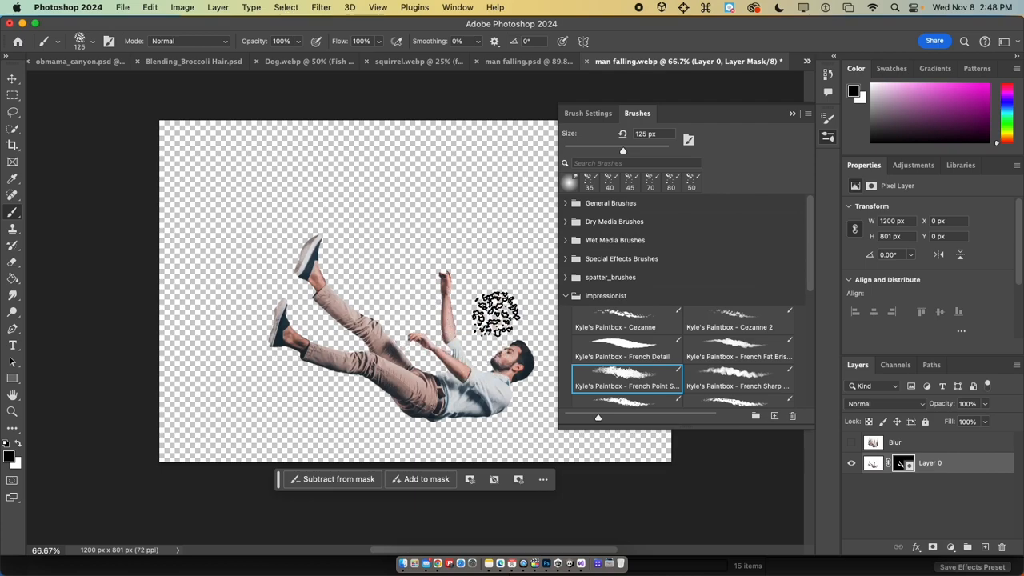
# Close the brush presets, set the brush size to 125 px and target Layer 0's layer mask
pyautogui.press(']')
pyautogui.press(']')
pyautogui.press(']')
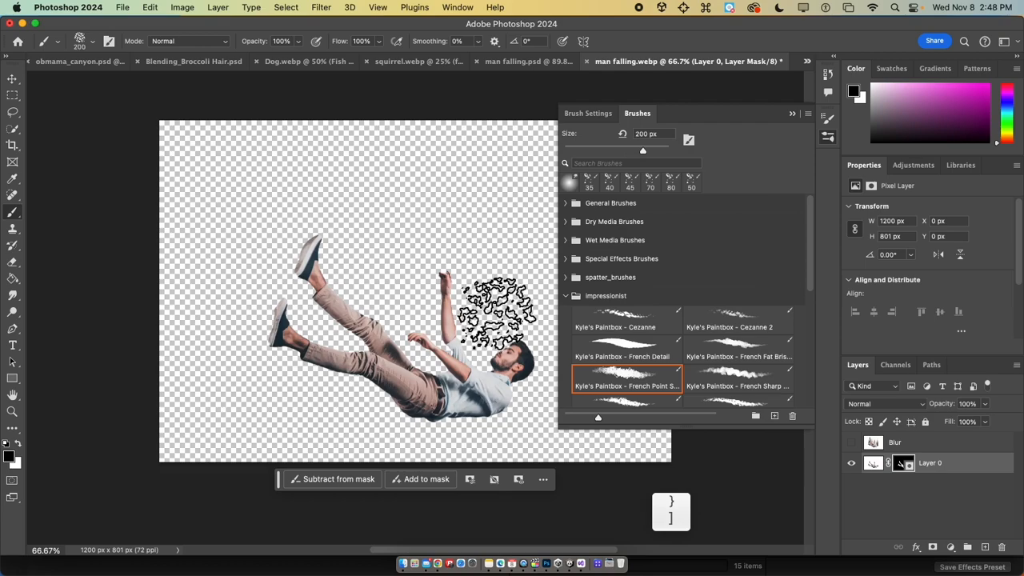
pyautogui.click(792, 116)
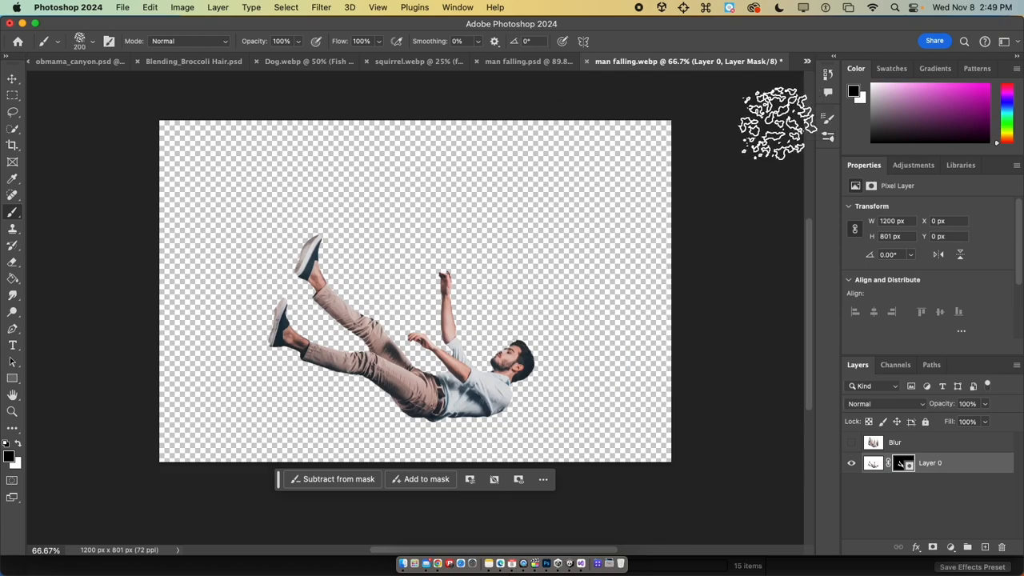
pyautogui.press('[')
pyautogui.press('[')
pyautogui.press('[')
pyautogui.press('[')
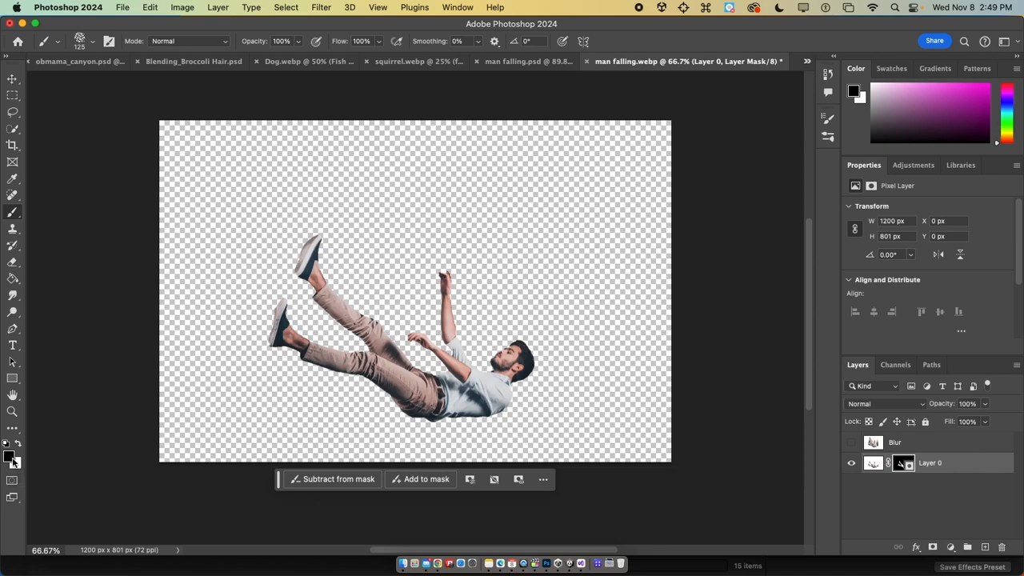
pyautogui.click(902, 468)
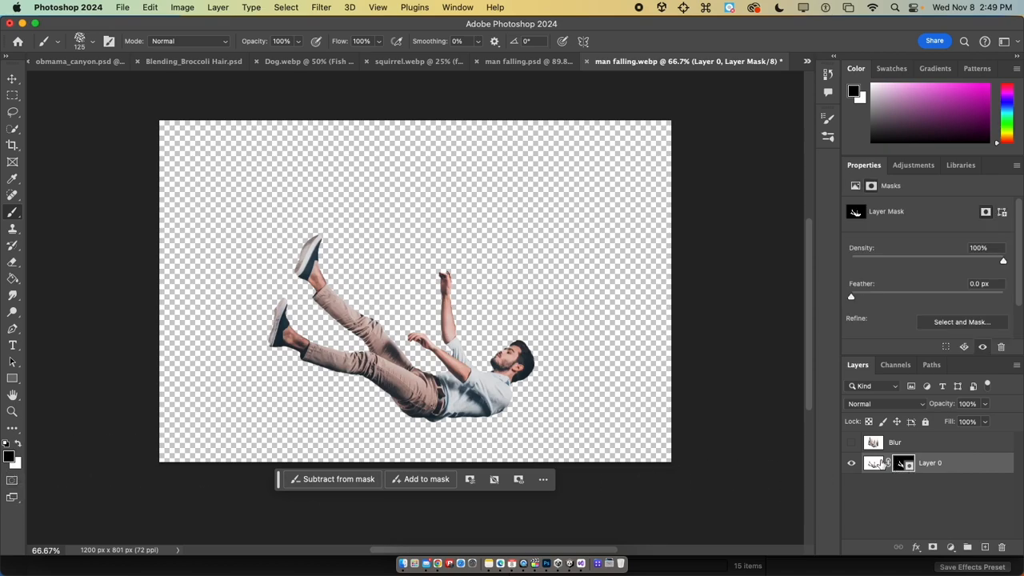
# Paint black textured specks on Layer 0's mask over the man's face, torso, arms, legs and upper shoe, ending with an 80 px brush
pyautogui.press('[')
pyautogui.press('[')
pyautogui.press('[')
pyautogui.press('[')
pyautogui.press('[')
pyautogui.press('[')
pyautogui.moveTo(507, 353)
pyautogui.mouseDown()
pyautogui.moveTo(491, 383)
pyautogui.moveTo(465, 368)
pyautogui.moveTo(446, 253)
pyautogui.moveTo(415, 335)
pyautogui.moveTo(452, 361)
pyautogui.moveTo(428, 357)
pyautogui.mouseUp()
pyautogui.moveTo(318, 236)
pyautogui.mouseDown()
pyautogui.moveTo(355, 313)
pyautogui.moveTo(383, 332)
pyautogui.moveTo(381, 291)
pyautogui.moveTo(423, 348)
pyautogui.moveTo(400, 341)
pyautogui.moveTo(405, 326)
pyautogui.moveTo(427, 347)
pyautogui.moveTo(302, 289)
pyautogui.moveTo(297, 299)
pyautogui.moveTo(308, 305)
pyautogui.moveTo(402, 334)
pyautogui.moveTo(422, 357)
pyautogui.moveTo(453, 362)
pyautogui.moveTo(500, 345)
pyautogui.moveTo(518, 326)
pyautogui.moveTo(454, 346)
pyautogui.moveTo(488, 344)
pyautogui.moveTo(516, 326)
pyautogui.moveTo(518, 295)
pyautogui.moveTo(452, 250)
pyautogui.mouseUp()
pyautogui.scroll(-2, 386, 322)
pyautogui.press(']')
pyautogui.press(']')
pyautogui.press(']')
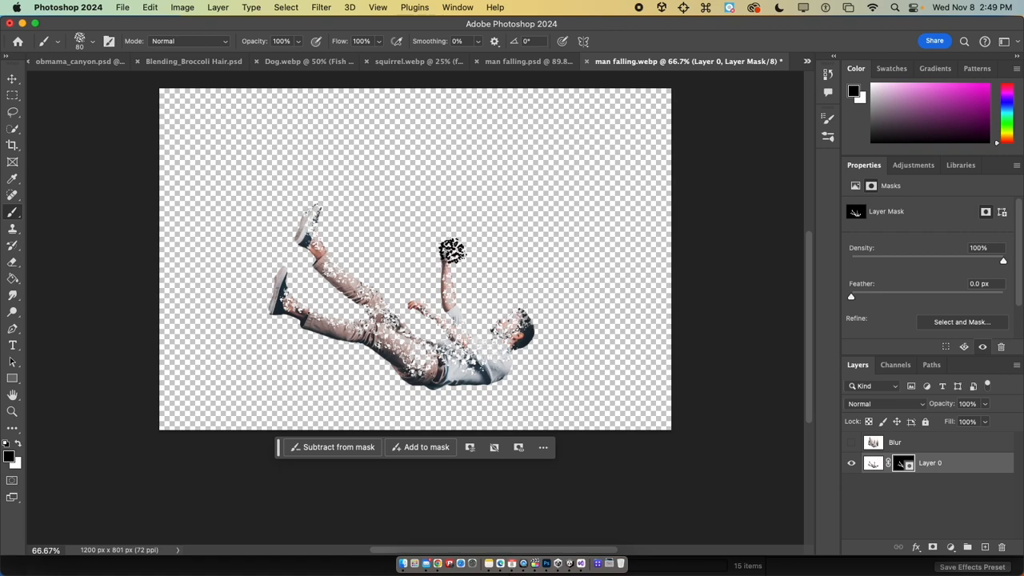
# Show the Blur layer, add a layer mask to it and fill that mask with black
pyautogui.click(852, 444)
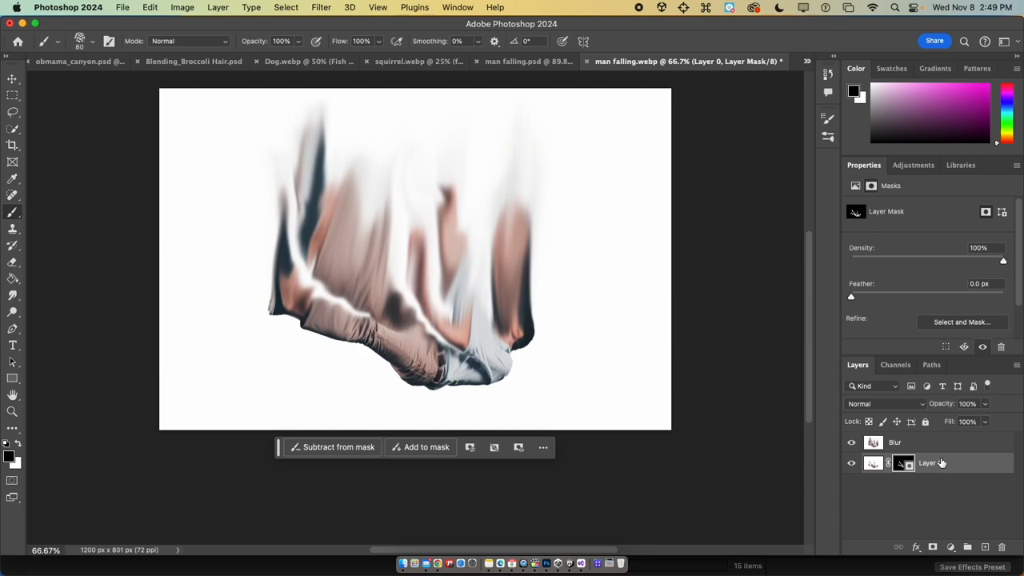
pyautogui.click(933, 547)
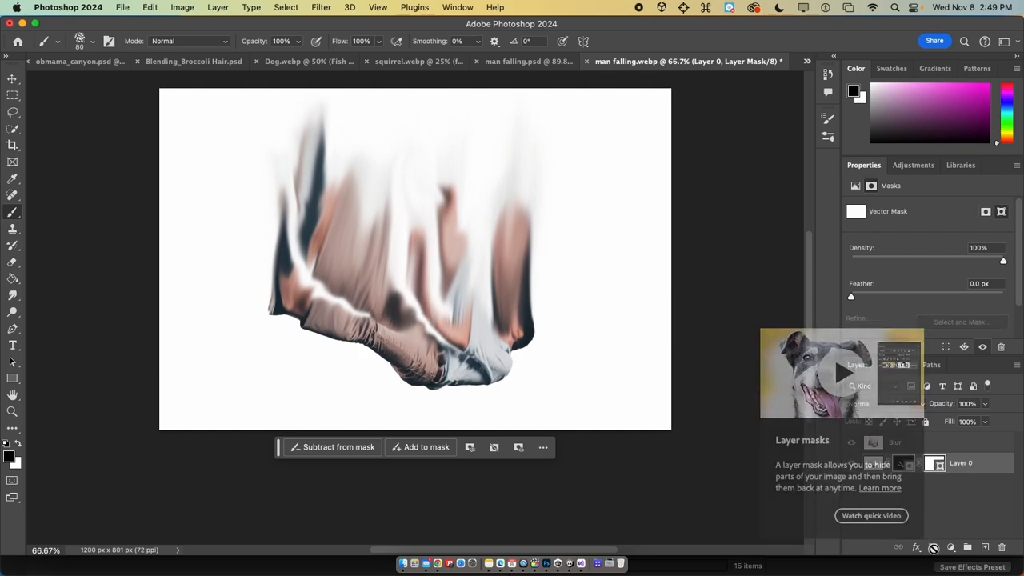
pyautogui.press('super+z')
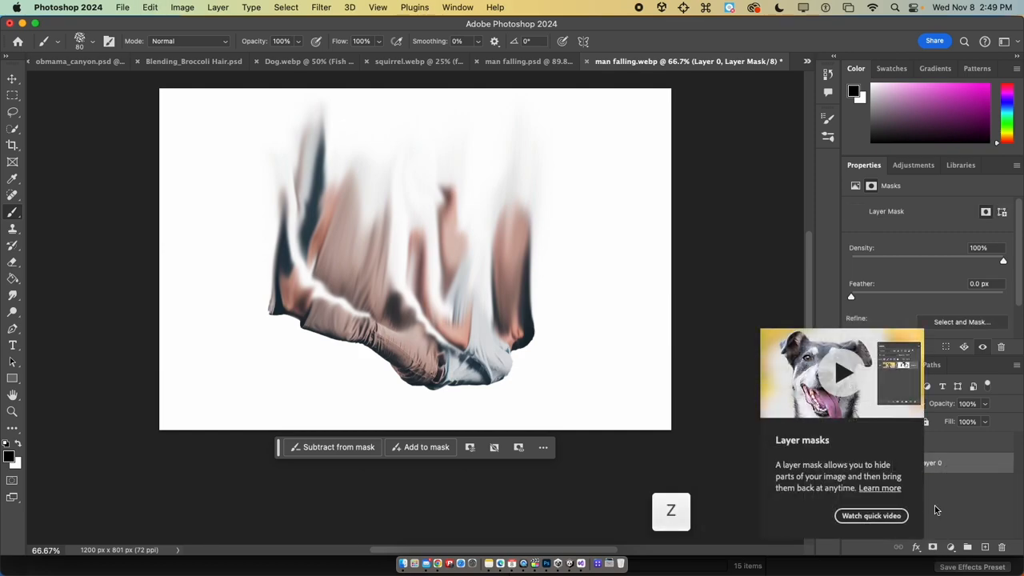
pyautogui.click(933, 508)
pyautogui.click(932, 444)
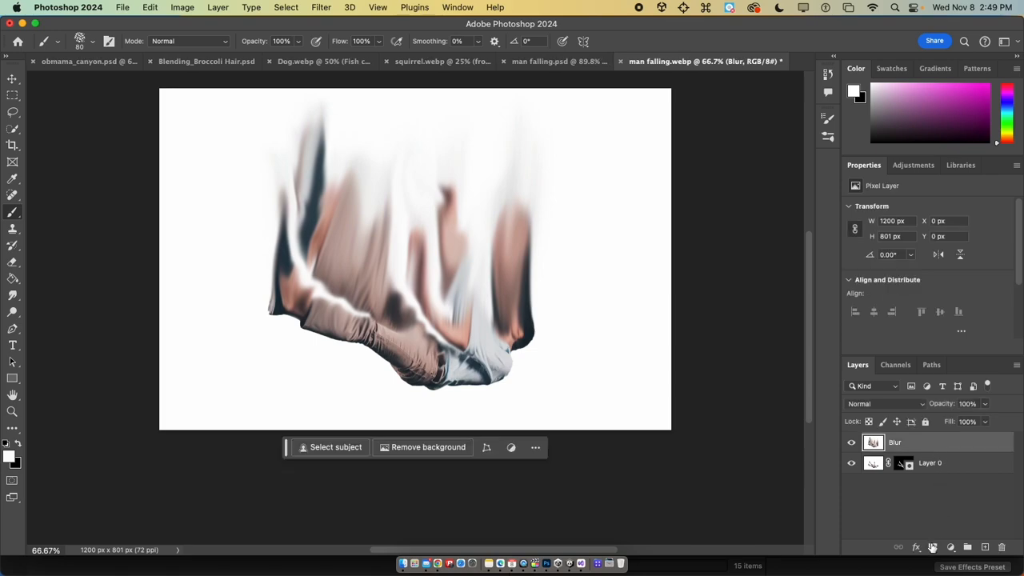
pyautogui.click(932, 546)
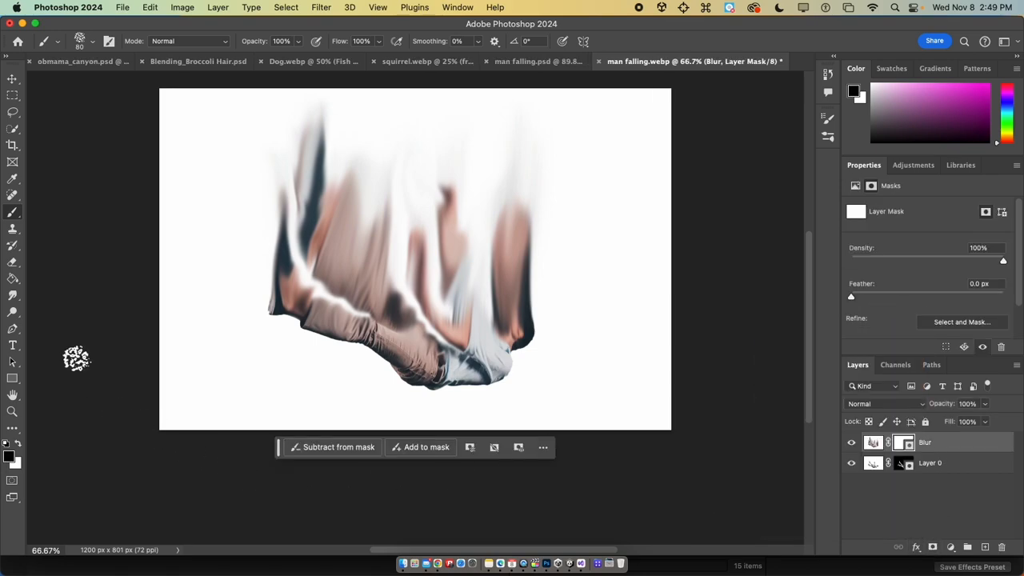
pyautogui.click(12, 279)
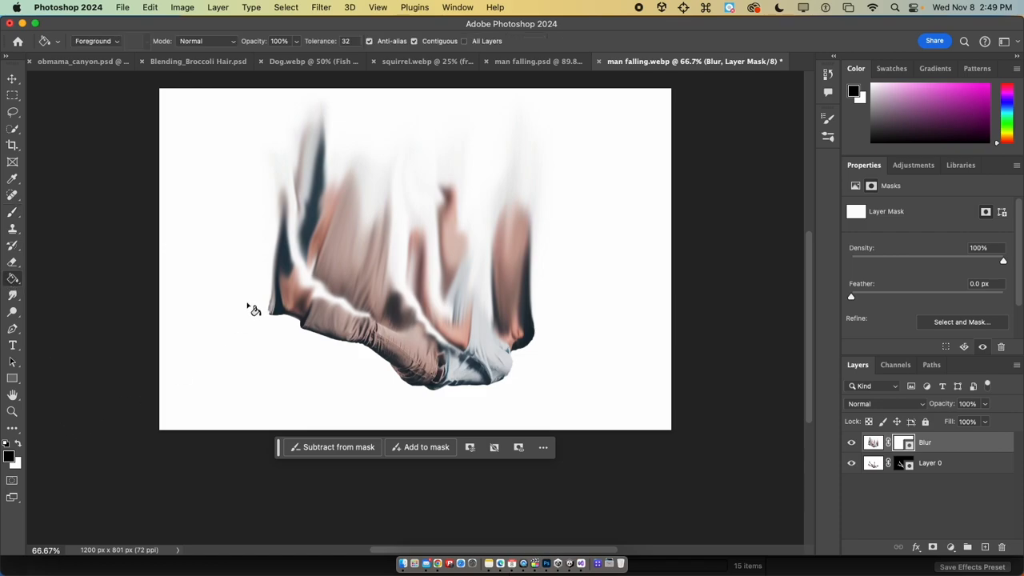
pyautogui.click(568, 383)
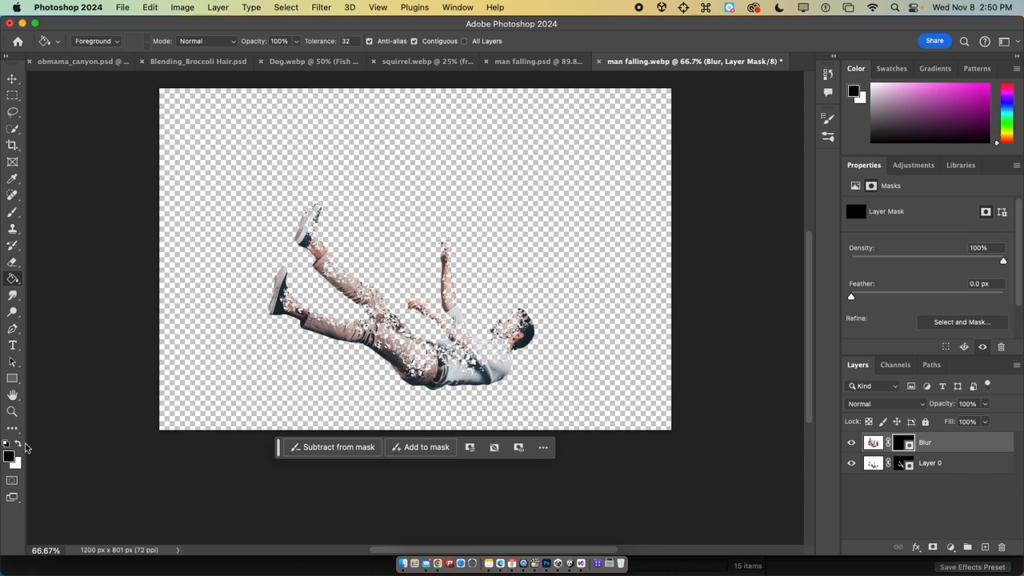
# Paint the Blur layer's mask with a white 80 px brush around the man's chest and head, undoing the strokes above the head
pyautogui.press('x')
pyautogui.press('b')
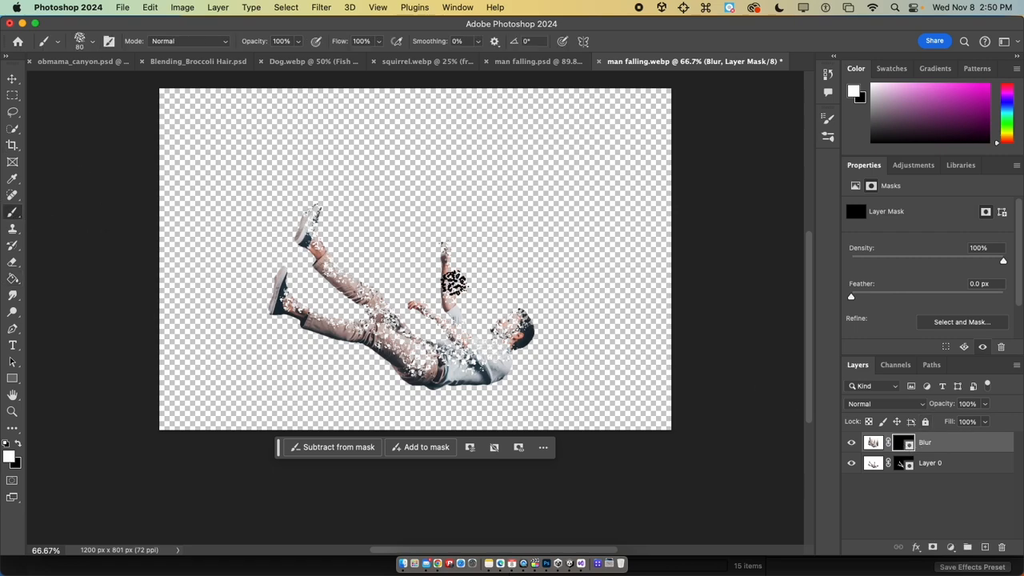
pyautogui.moveTo(480, 319)
pyautogui.mouseDown()
pyautogui.moveTo(508, 311)
pyautogui.moveTo(503, 196)
pyautogui.moveTo(519, 261)
pyautogui.moveTo(506, 311)
pyautogui.mouseUp()
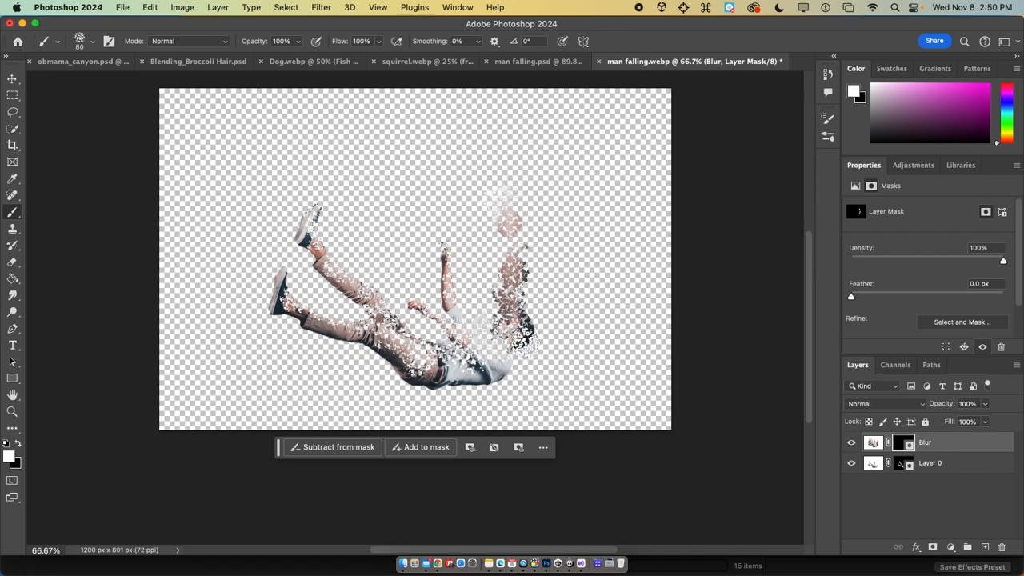
pyautogui.hotkey('ctrl', 'z')
pyautogui.press('super+z')
pyautogui.press('super+z')
pyautogui.press('super+z')
pyautogui.press('super+z')
pyautogui.press('super+z')
pyautogui.press('super+z')
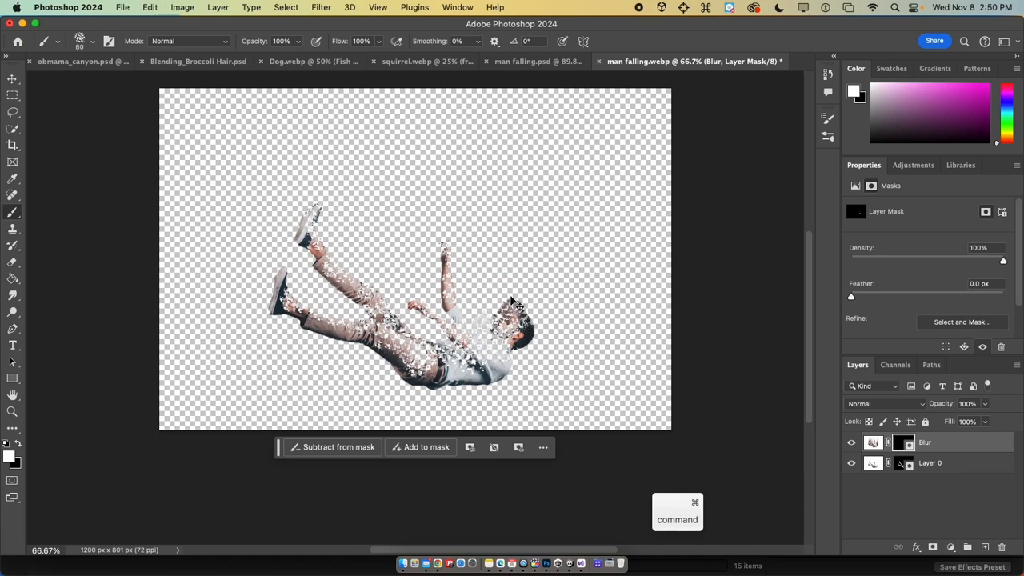
# Set the brush to 45 px and 64% opacity, and paint white specks on the Blur mask above the head and raised hand
pyautogui.press('[')
pyautogui.press('[')
pyautogui.press('[')
pyautogui.press('[')
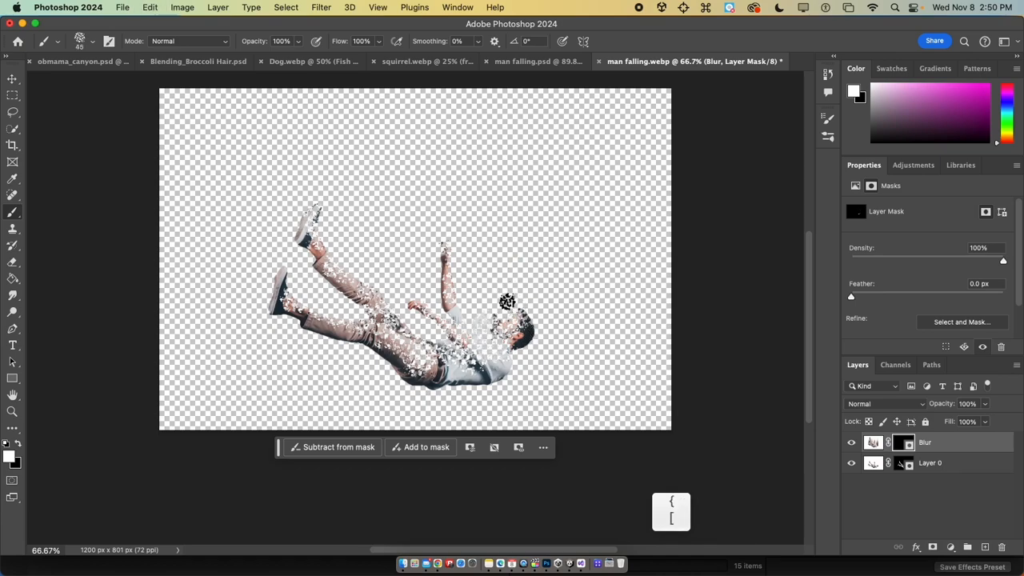
pyautogui.moveTo(297, 41); pyautogui.dragTo(278, 57)
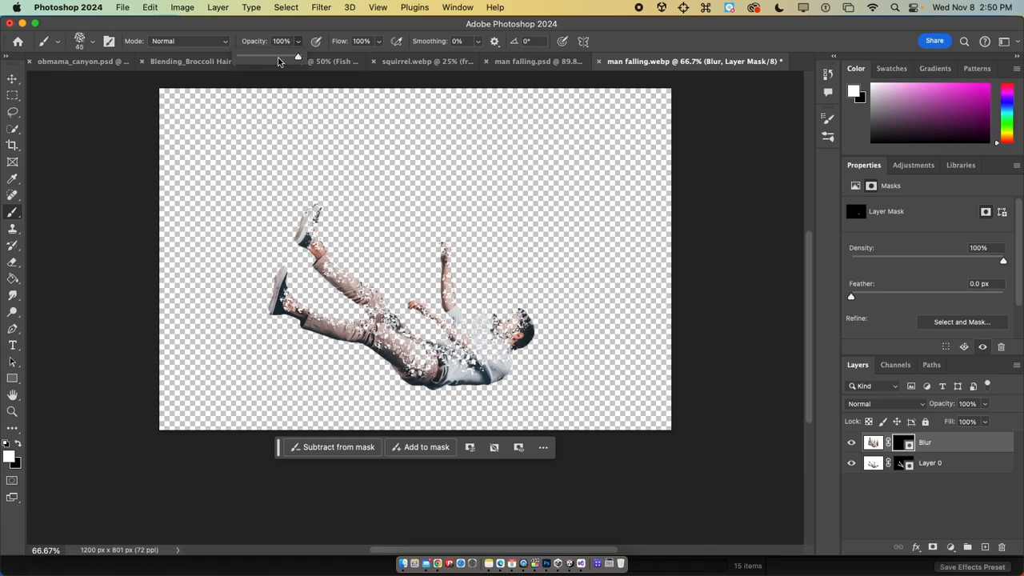
pyautogui.moveTo(510, 311)
pyautogui.mouseDown()
pyautogui.moveTo(521, 301)
pyautogui.moveTo(509, 270)
pyautogui.moveTo(515, 201)
pyautogui.moveTo(509, 320)
pyautogui.moveTo(492, 262)
pyautogui.moveTo(444, 224)
pyautogui.mouseUp()
pyautogui.click(494, 265)
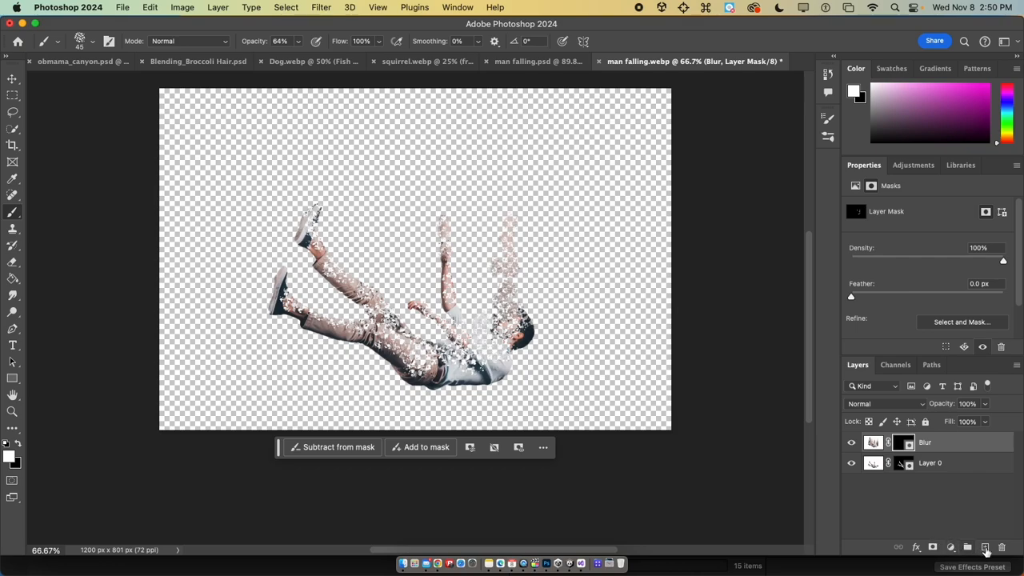
# Add a new layer, move it below Layer 0 and fill it with white as the background
pyautogui.click(985, 549)
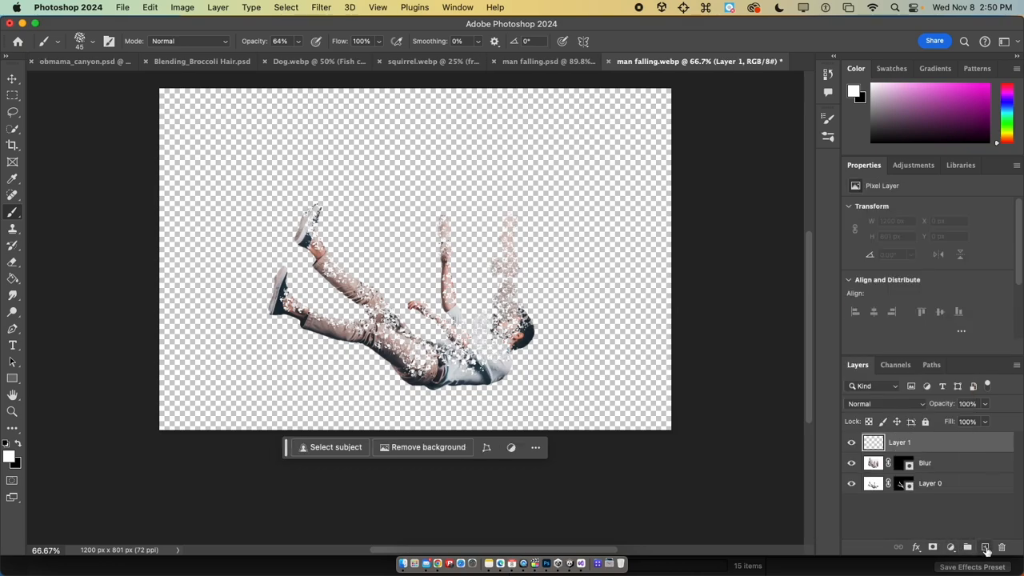
pyautogui.moveTo(986, 449); pyautogui.dragTo(986, 496)
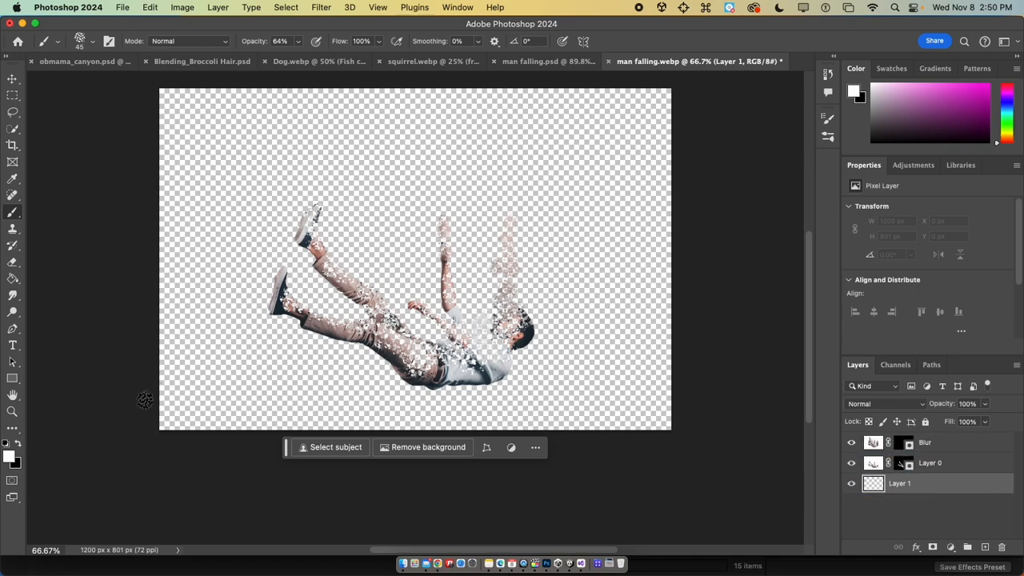
pyautogui.click(12, 279)
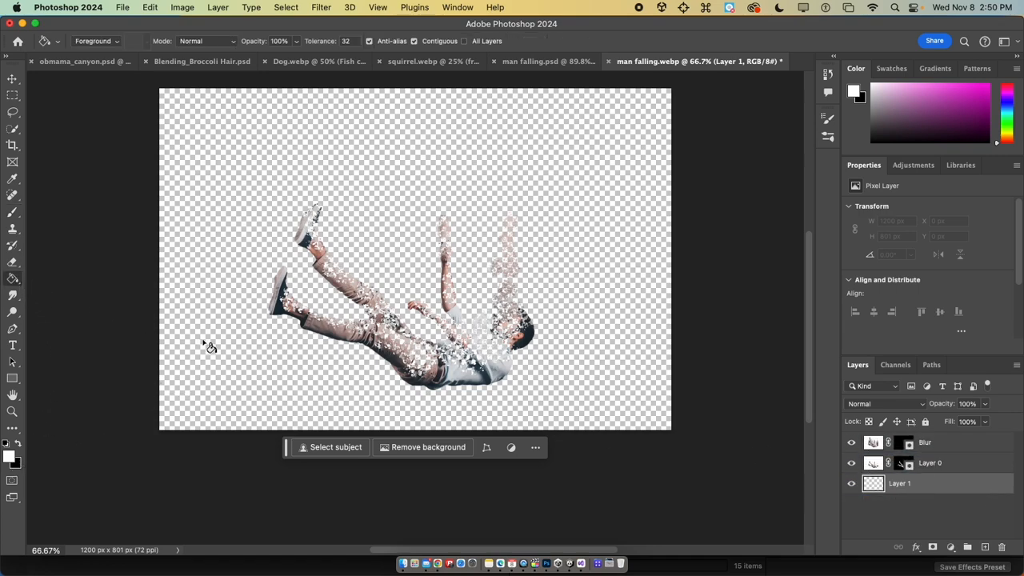
pyautogui.click(206, 346)
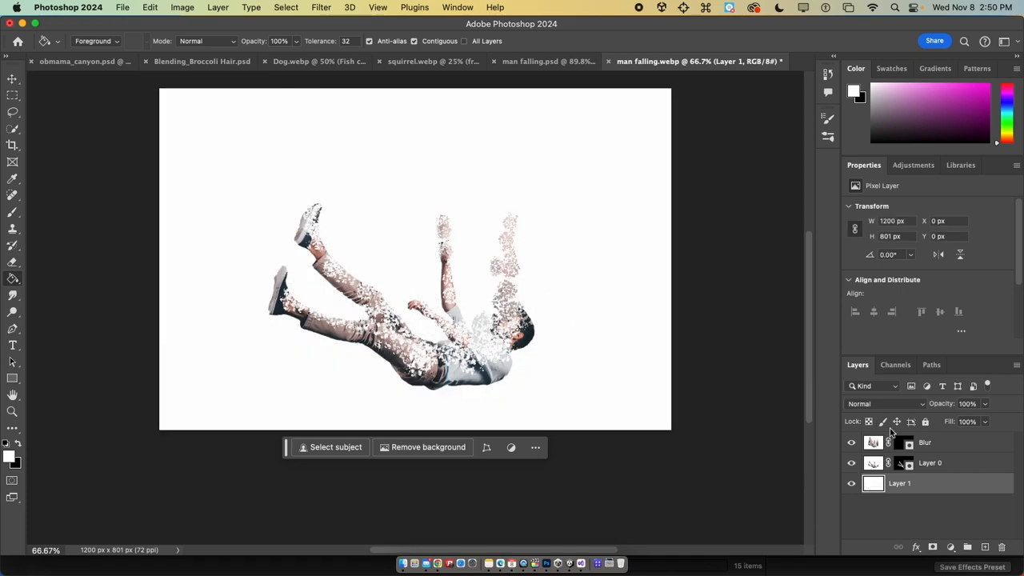
# Choose a scattered speck brush at 90 px and 100% opacity, and paint white on the Blur mask from the shoulder to the raised shoe
pyautogui.click(15, 214)
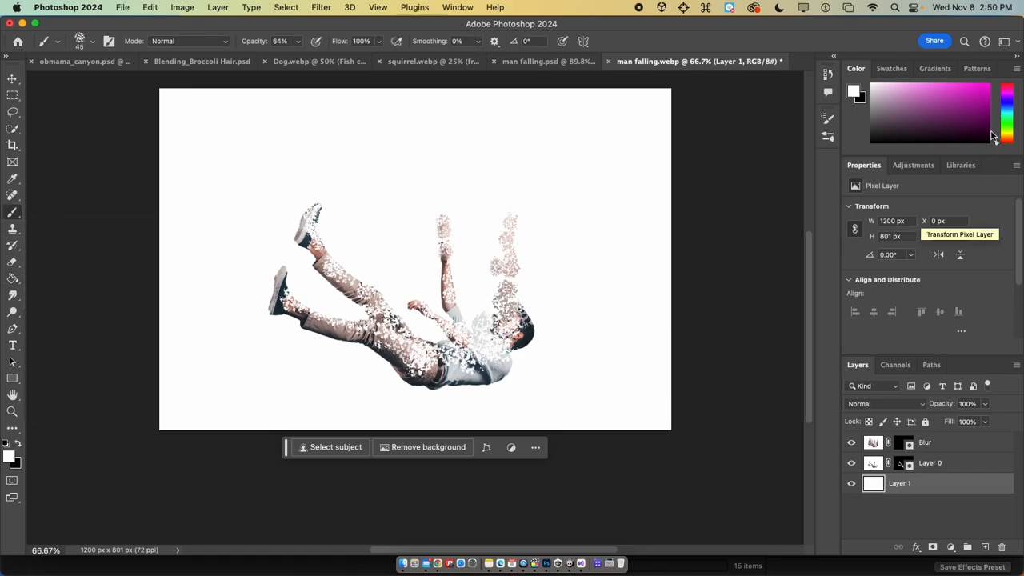
pyautogui.click(829, 140)
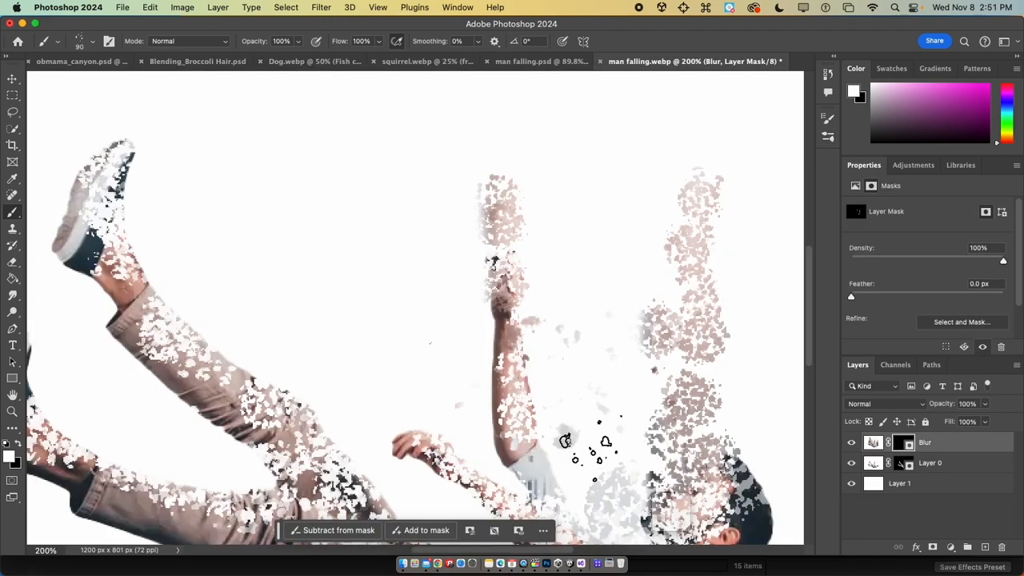
pyautogui.moveTo(590, 413)
pyautogui.mouseDown()
pyautogui.moveTo(480, 450)
pyautogui.moveTo(286, 376)
pyautogui.moveTo(263, 360)
pyautogui.moveTo(252, 321)
pyautogui.moveTo(224, 296)
pyautogui.moveTo(204, 300)
pyautogui.moveTo(138, 176)
pyautogui.moveTo(148, 132)
pyautogui.moveTo(164, 156)
pyautogui.mouseUp()
# Enlarge the brush to 150 px and paint larger specks on the Blur mask above the upper leg
pyautogui.press('[')
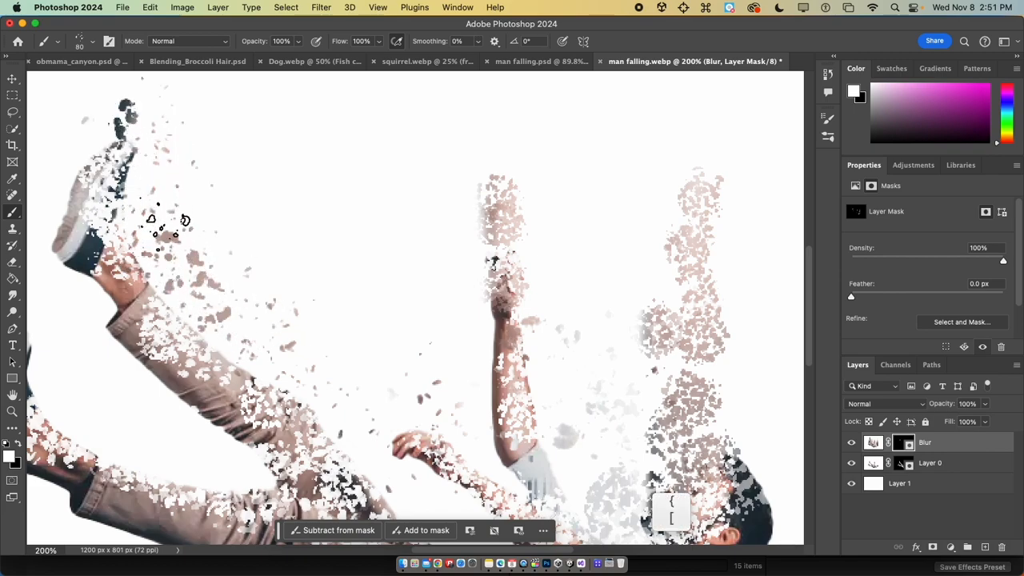
pyautogui.press(']')
pyautogui.press(']')
pyautogui.press(']')
pyautogui.press(']')
pyautogui.moveTo(214, 312); pyautogui.dragTo(265, 359)
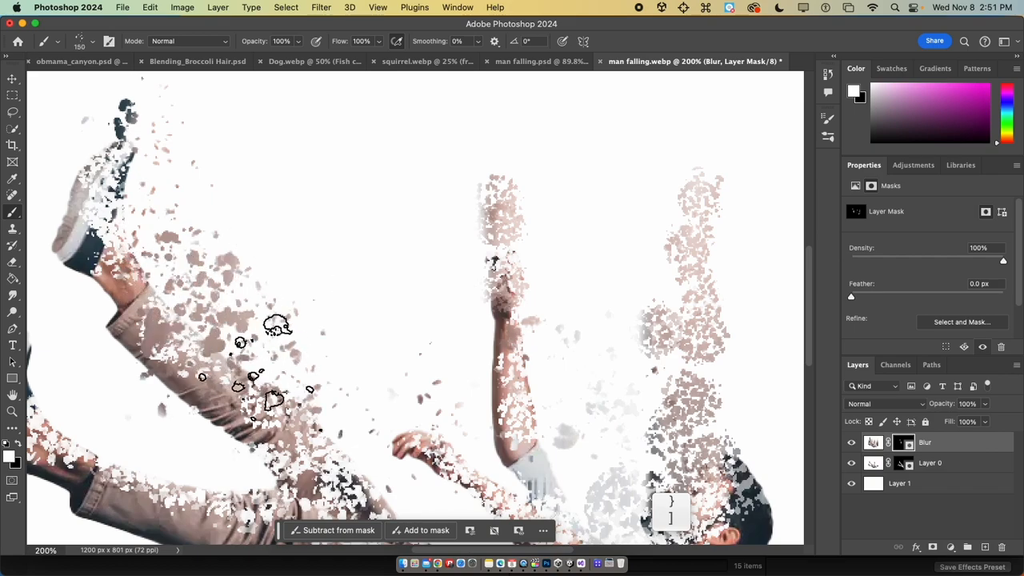
# Reduce the brush to 60 px and paint a rising trail of specks on the Blur mask above the upper shoe
pyautogui.press('[')
pyautogui.press('[')
pyautogui.press('[')
pyautogui.press('[')
pyautogui.press('[')
pyautogui.press('[')
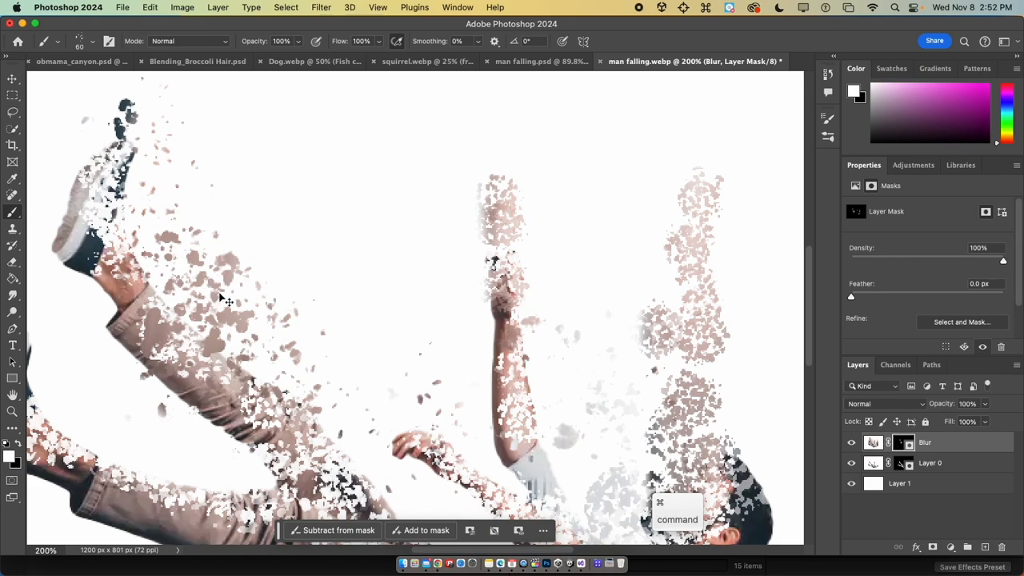
pyautogui.press('super+minus')
pyautogui.moveTo(270, 178)
pyautogui.mouseDown()
pyautogui.moveTo(264, 100)
pyautogui.moveTo(292, 148)
pyautogui.mouseUp()
pyautogui.moveTo(292, 208)
pyautogui.mouseDown()
pyautogui.moveTo(249, 217)
pyautogui.moveTo(272, 226)
pyautogui.moveTo(264, 224)
pyautogui.mouseUp()
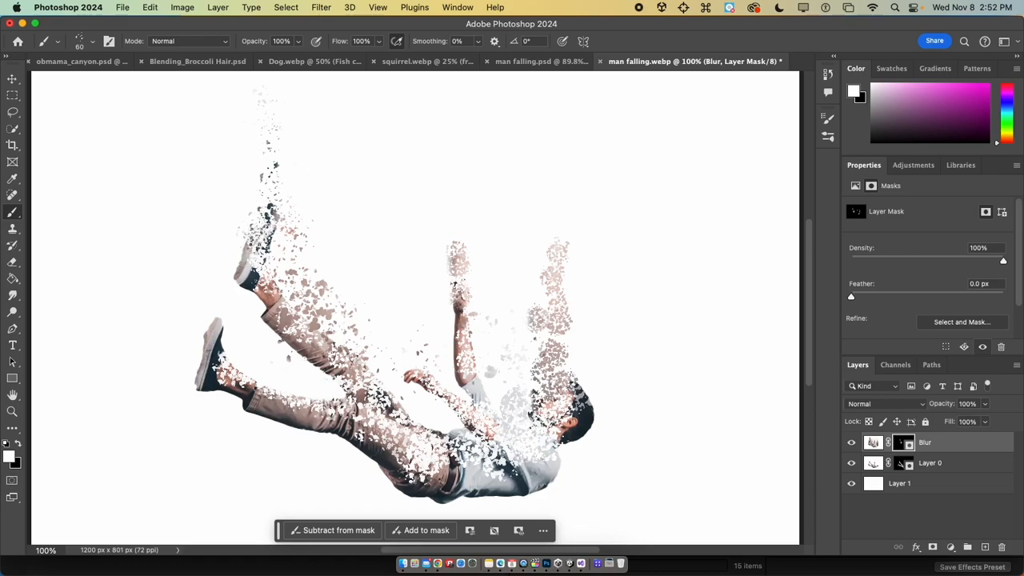
# Extend the speck trails on the Blur mask upward above the raised hand and the head, filling in beside the head trail
pyautogui.moveTo(459, 242)
pyautogui.mouseDown()
pyautogui.moveTo(447, 127)
pyautogui.moveTo(457, 174)
pyautogui.mouseUp()
pyautogui.moveTo(555, 244); pyautogui.dragTo(558, 176)
pyautogui.moveTo(529, 283)
pyautogui.mouseDown()
pyautogui.moveTo(526, 331)
pyautogui.moveTo(530, 364)
pyautogui.mouseUp()
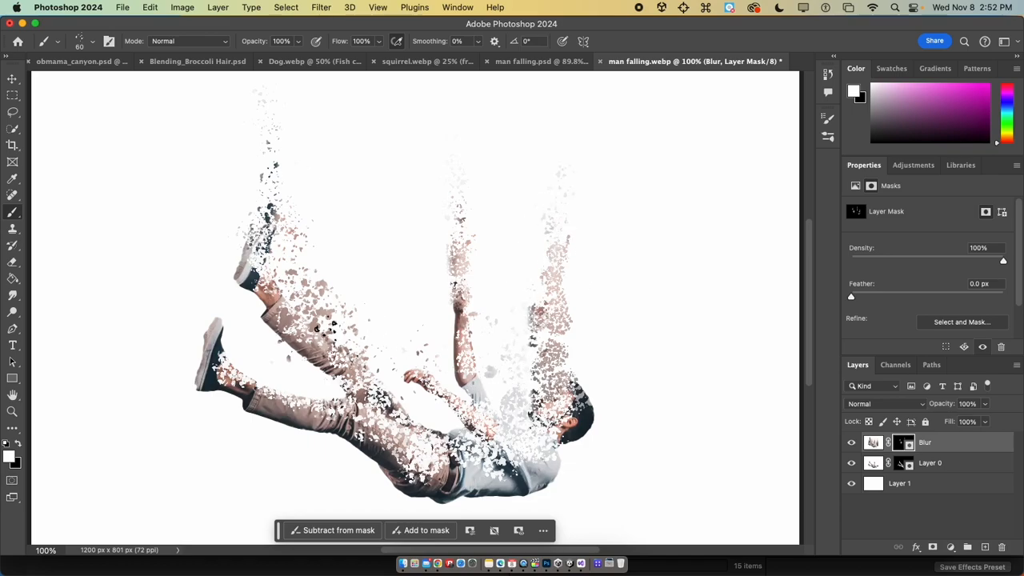
# Touch up the specks above the upper leg in black, and paint white specks on the Blur mask above the lower leg and shoe
pyautogui.press('x')
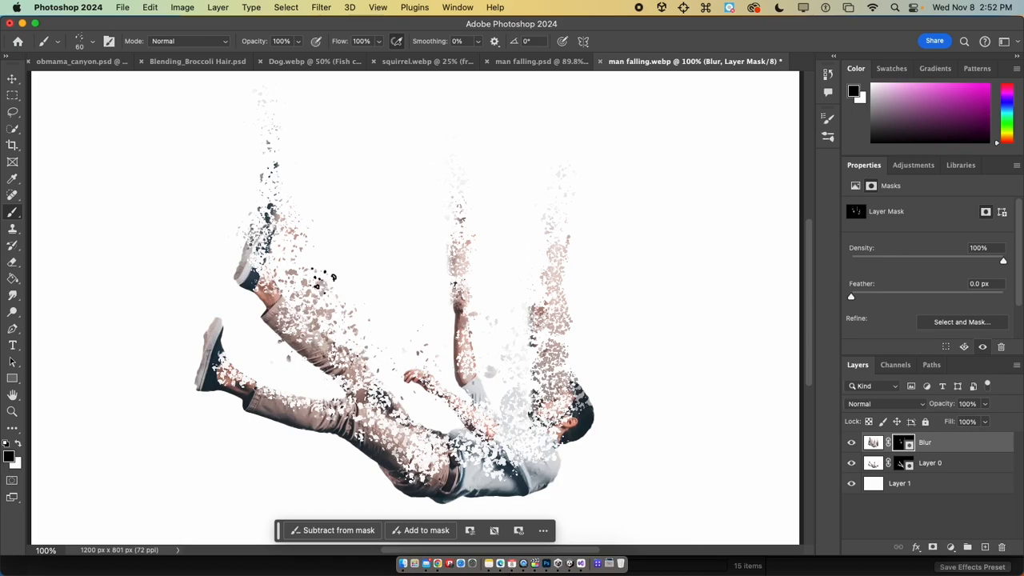
pyautogui.click(315, 287)
pyautogui.press('x')
pyautogui.moveTo(225, 321)
pyautogui.mouseDown()
pyautogui.moveTo(233, 379)
pyautogui.moveTo(301, 399)
pyautogui.mouseUp()
pyautogui.moveTo(232, 300); pyautogui.dragTo(226, 273)
pyautogui.moveTo(232, 229)
pyautogui.mouseDown()
pyautogui.moveTo(213, 233)
pyautogui.moveTo(218, 301)
pyautogui.mouseUp()
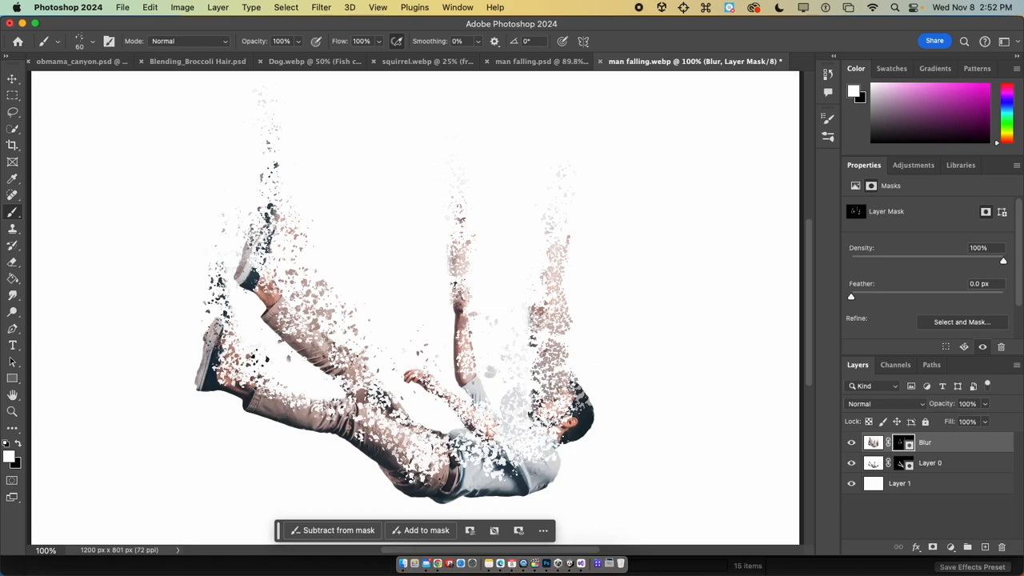
# Add specks on the Blur mask along the lower leg toward the hip, and thin the trail above the head with black
pyautogui.moveTo(291, 385); pyautogui.dragTo(363, 413)
pyautogui.moveTo(493, 388)
pyautogui.mouseDown()
pyautogui.moveTo(549, 317)
pyautogui.moveTo(550, 370)
pyautogui.moveTo(540, 391)
pyautogui.moveTo(565, 334)
pyautogui.moveTo(538, 330)
pyautogui.mouseUp()
pyautogui.press('x')
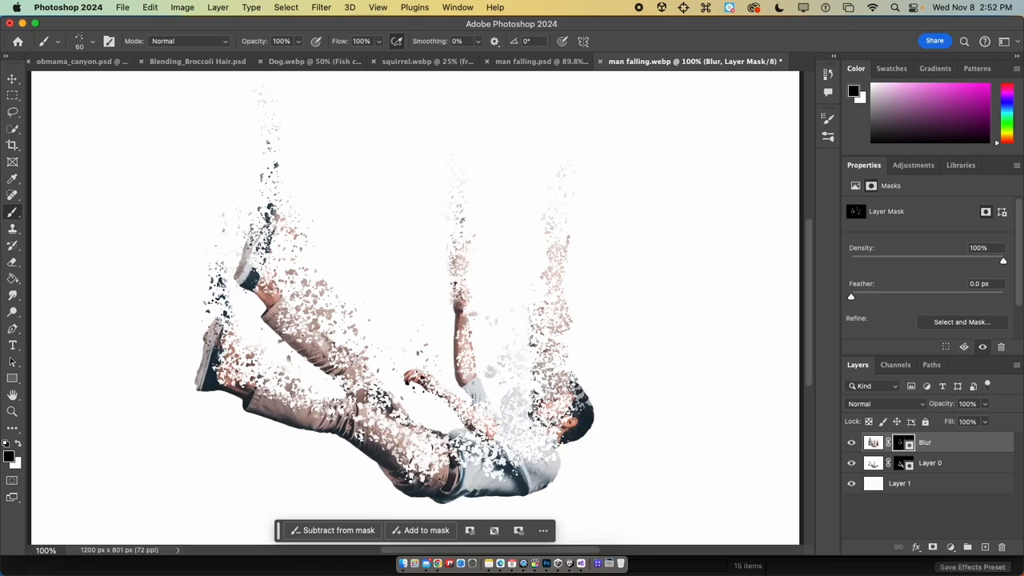
pyautogui.press('x')
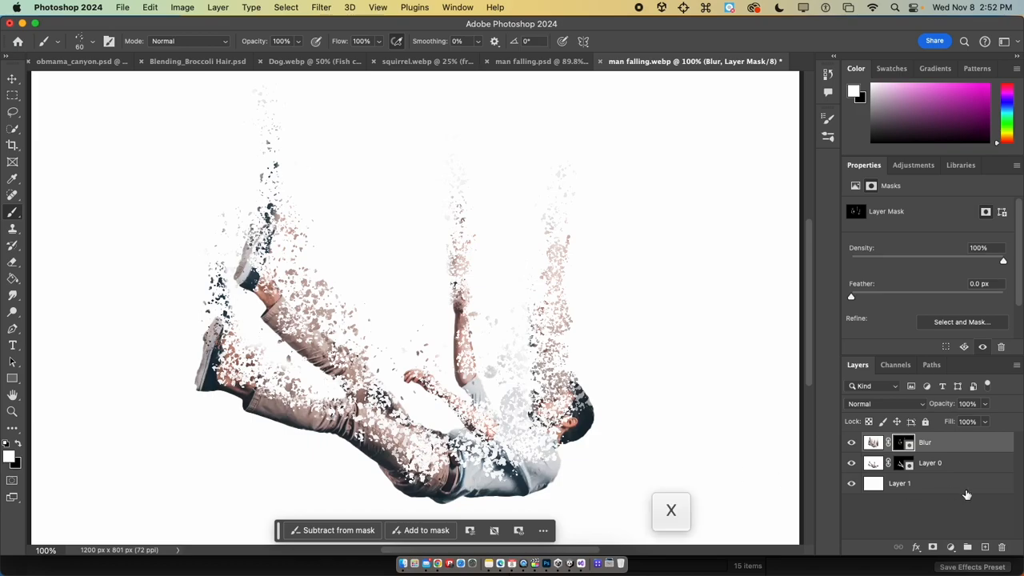
# Undo a stray black stroke made on Layer 0's pixels and touch up Layer 0's mask around the man's hip
pyautogui.click(973, 473)
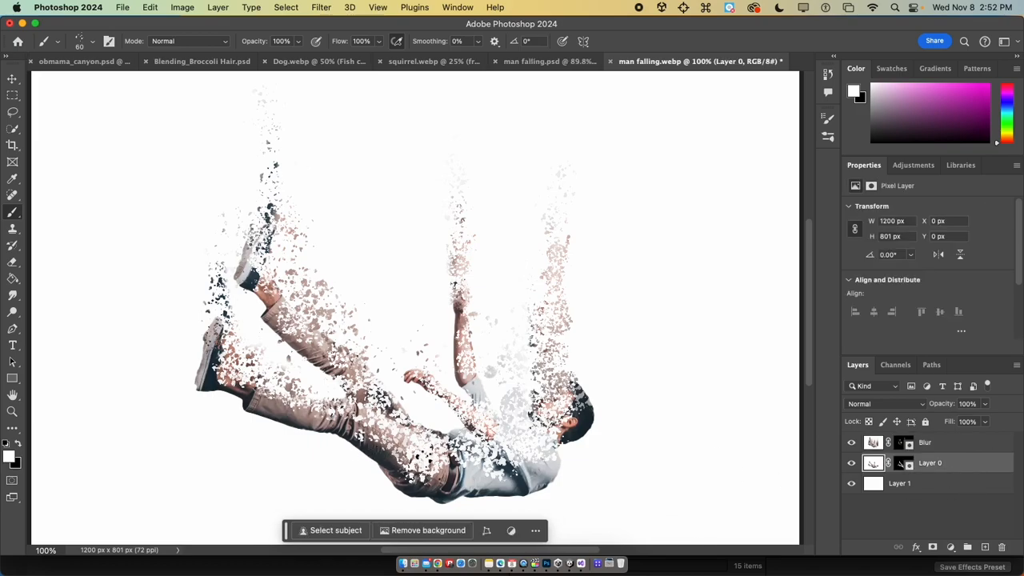
pyautogui.press('x')
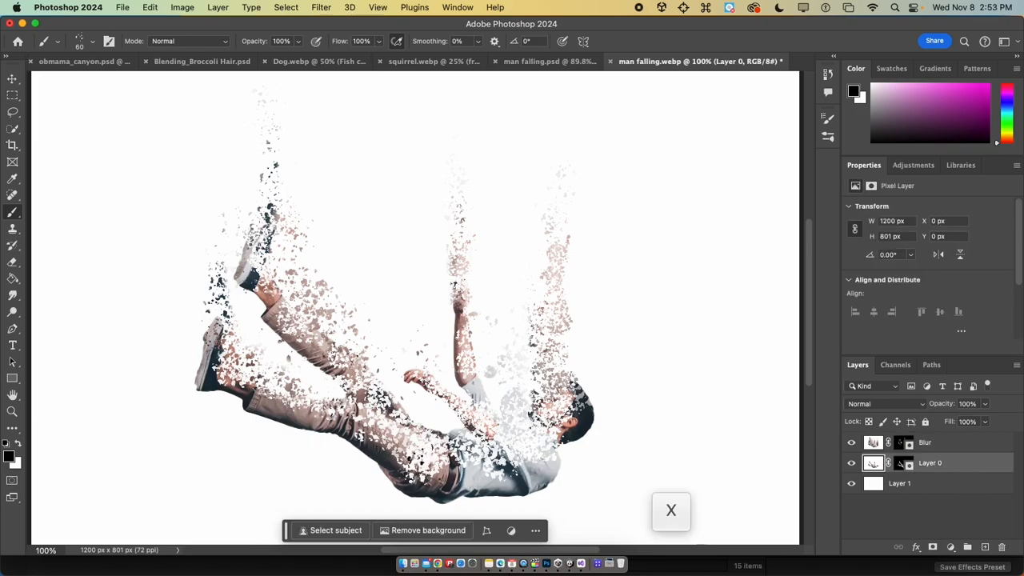
pyautogui.moveTo(418, 463); pyautogui.dragTo(428, 456)
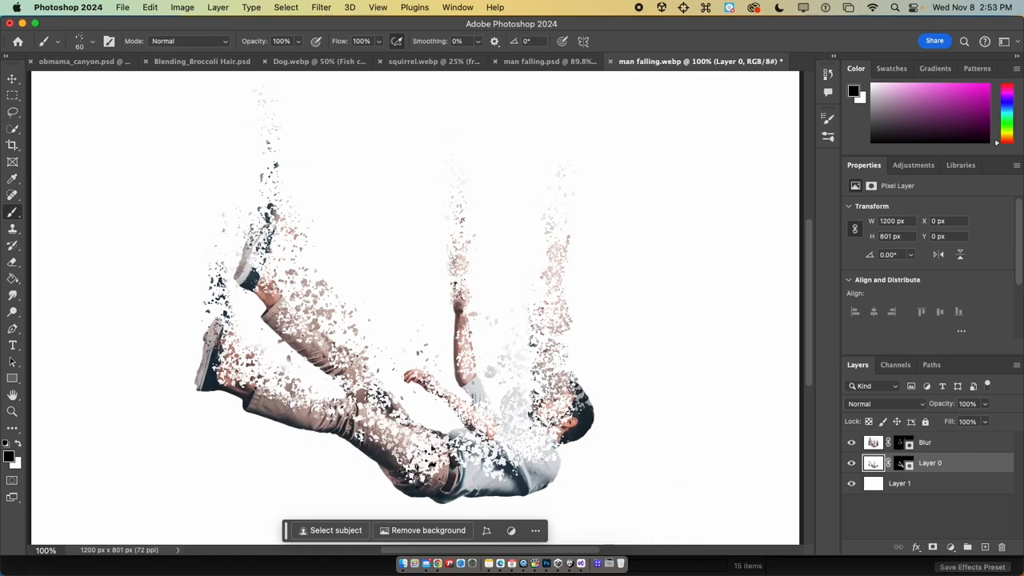
pyautogui.press('super+z')
pyautogui.moveTo(417, 465)
pyautogui.mouseDown()
pyautogui.moveTo(441, 460)
pyautogui.moveTo(409, 448)
pyautogui.moveTo(404, 422)
pyautogui.mouseUp()
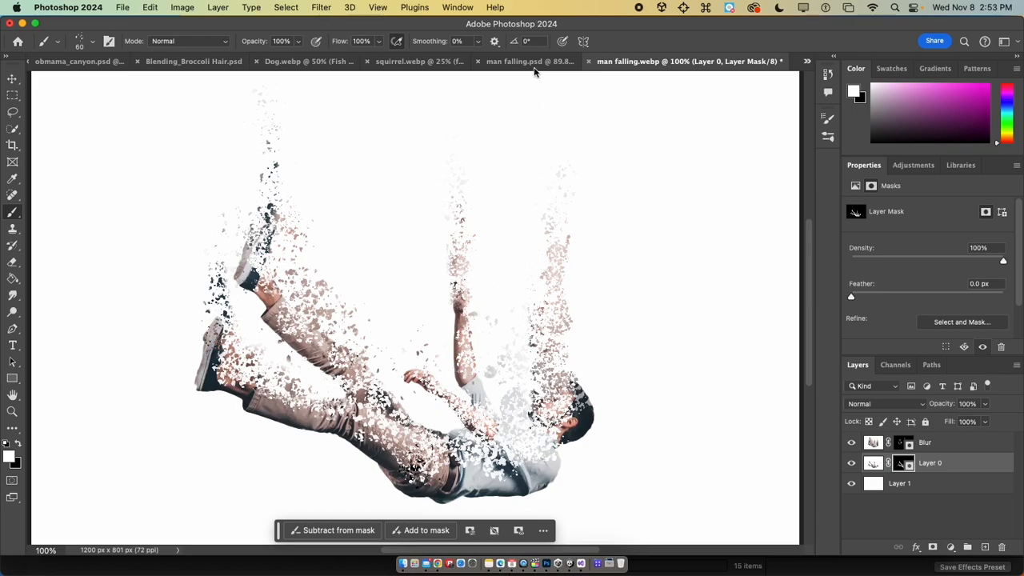
# Switch to the man falling.psd document to view its version of the dispersion effect
pyautogui.click(532, 62)
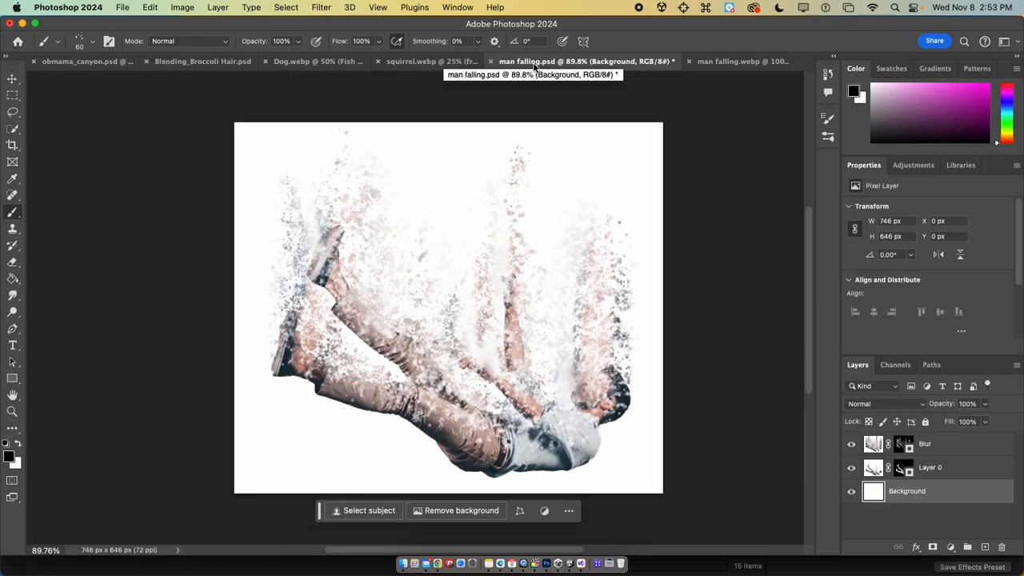